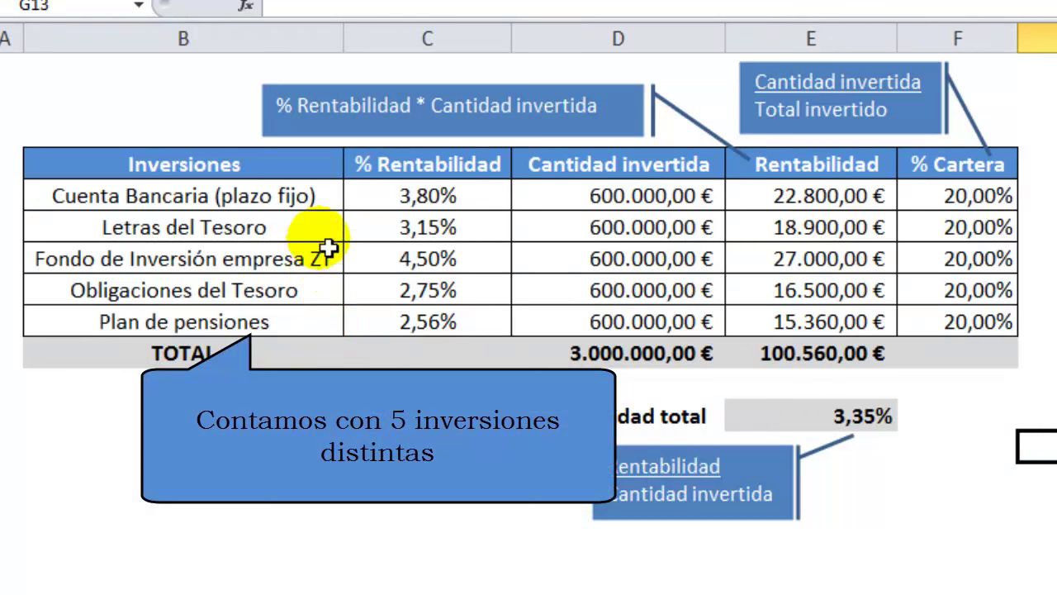
- Review the investment names, returns, invested amounts D5:D9, portfolio shares F5:F9 and total return E12
left_click_drag(321, 206, 333, 334)
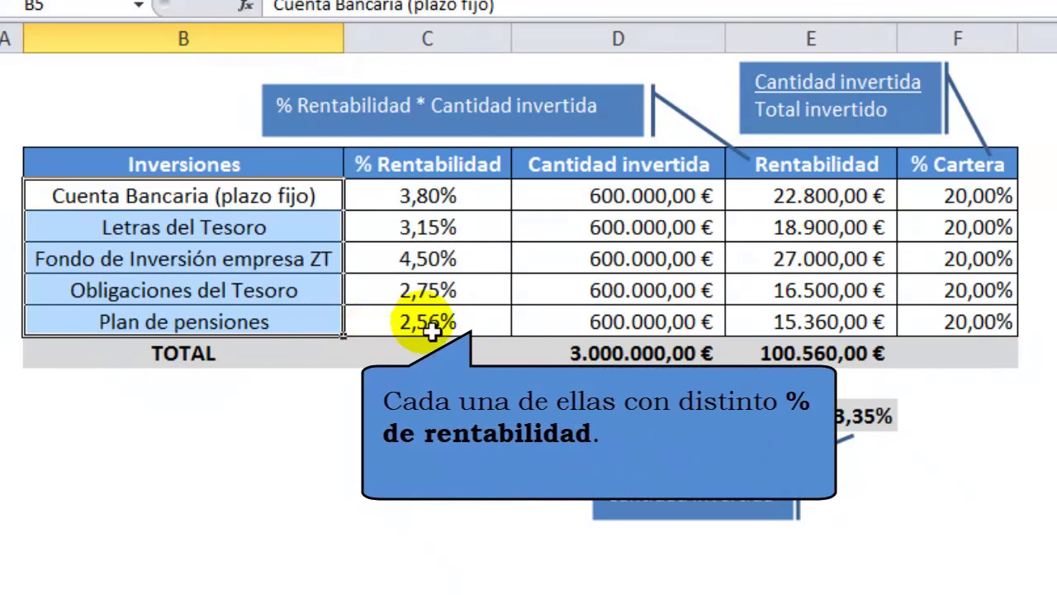
left_click_drag(481, 203, 490, 323)
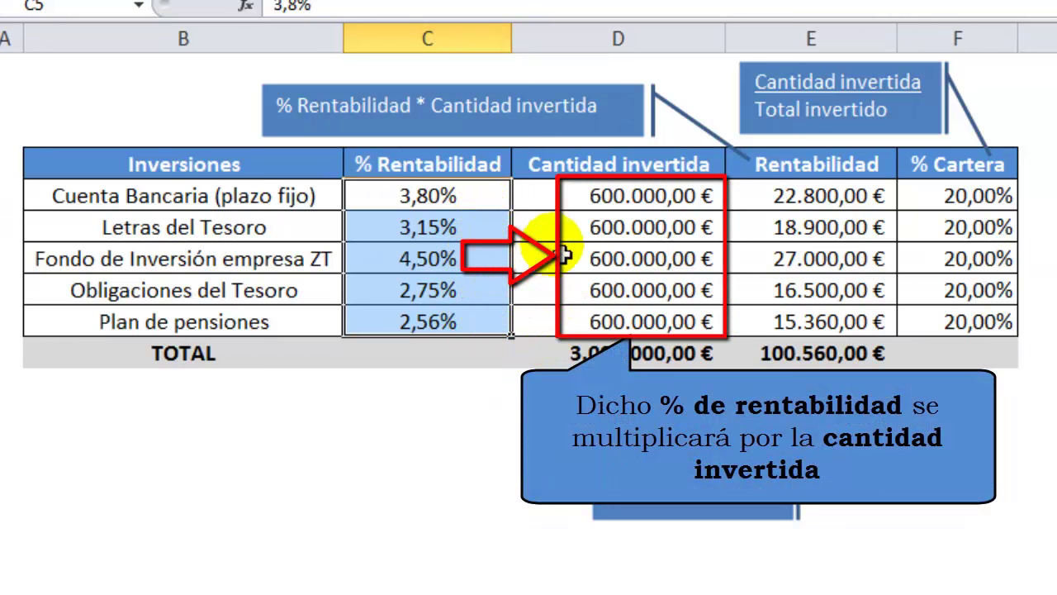
left_click_drag(590, 200, 593, 326)
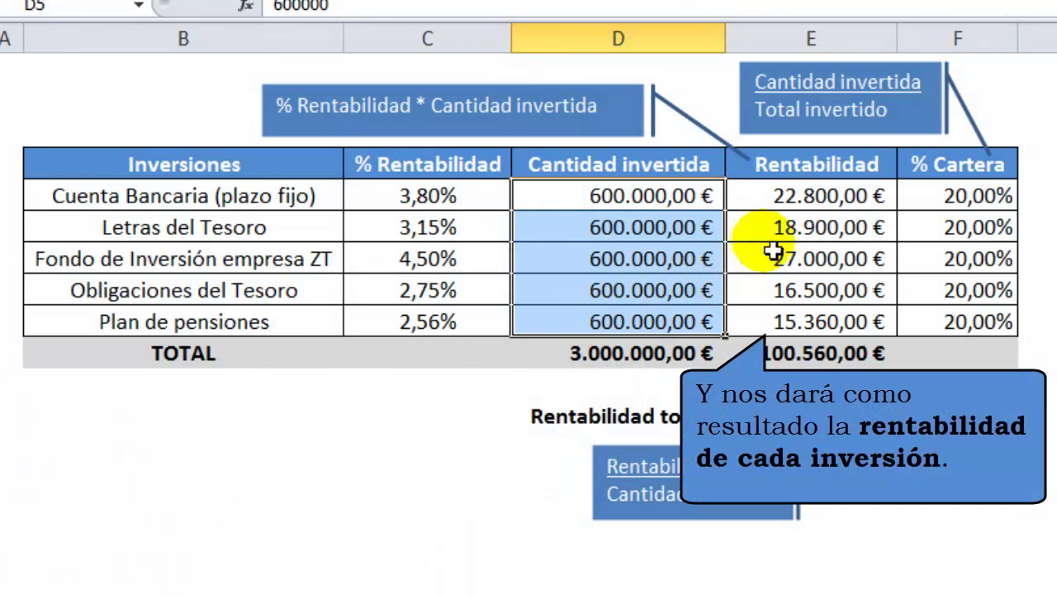
left_click_drag(785, 198, 791, 326)
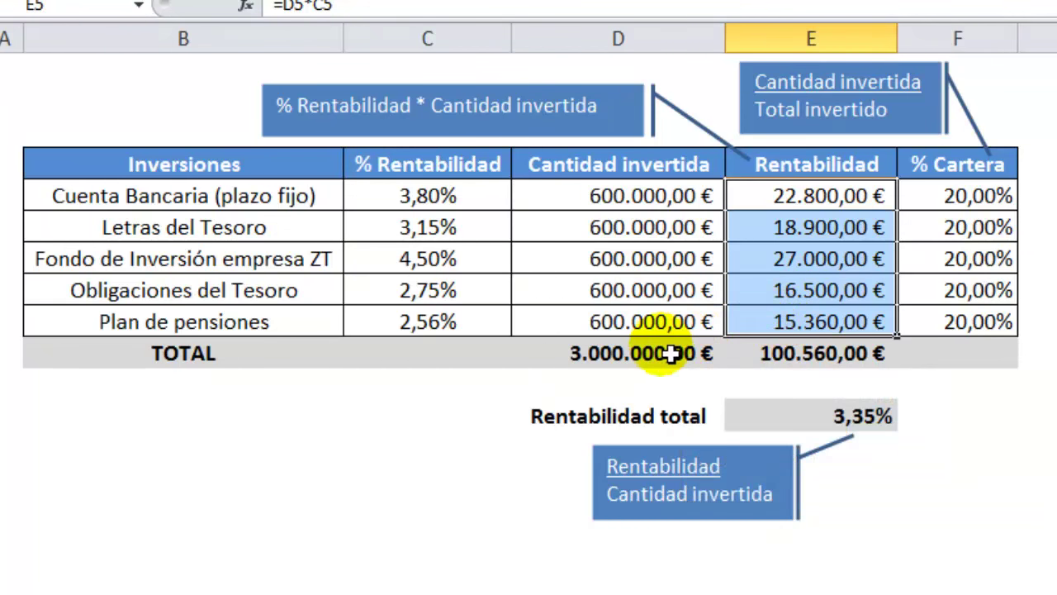
left_click(643, 203)
left_click_drag(643, 203, 635, 322)
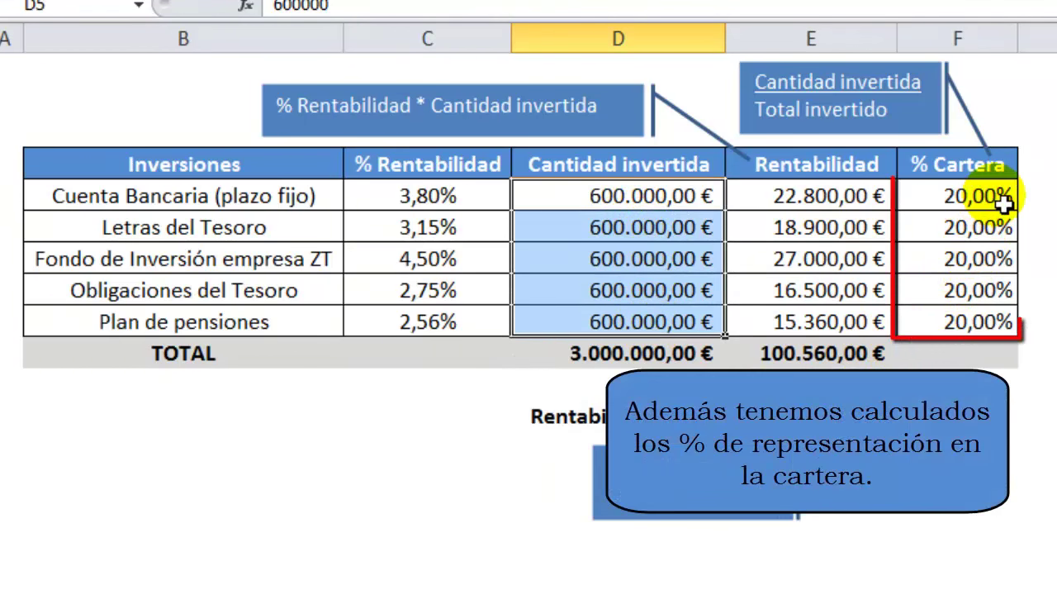
left_click(1001, 196)
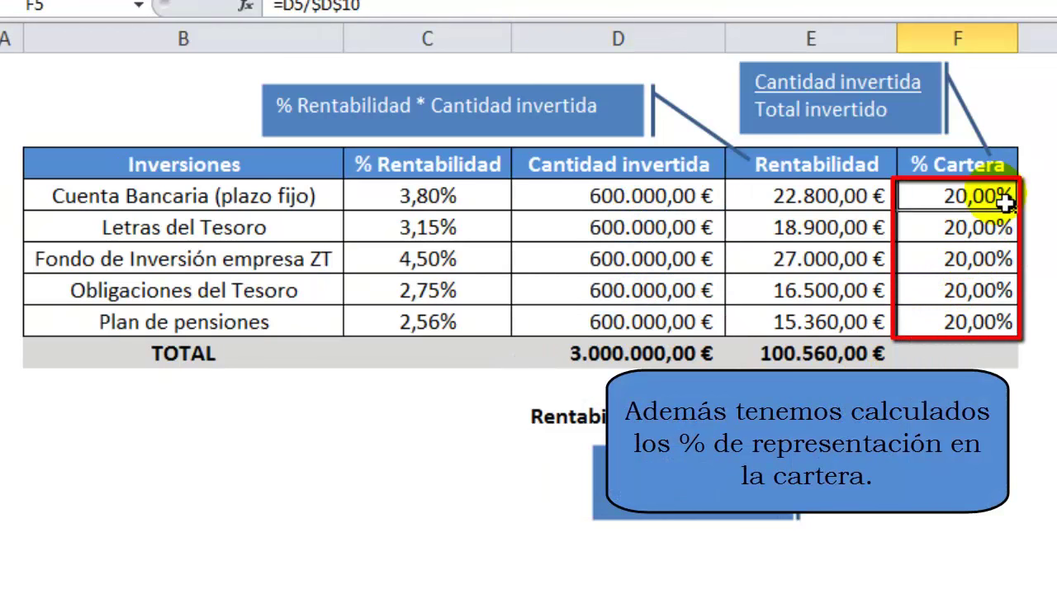
left_click_drag(1006, 205, 1001, 316)
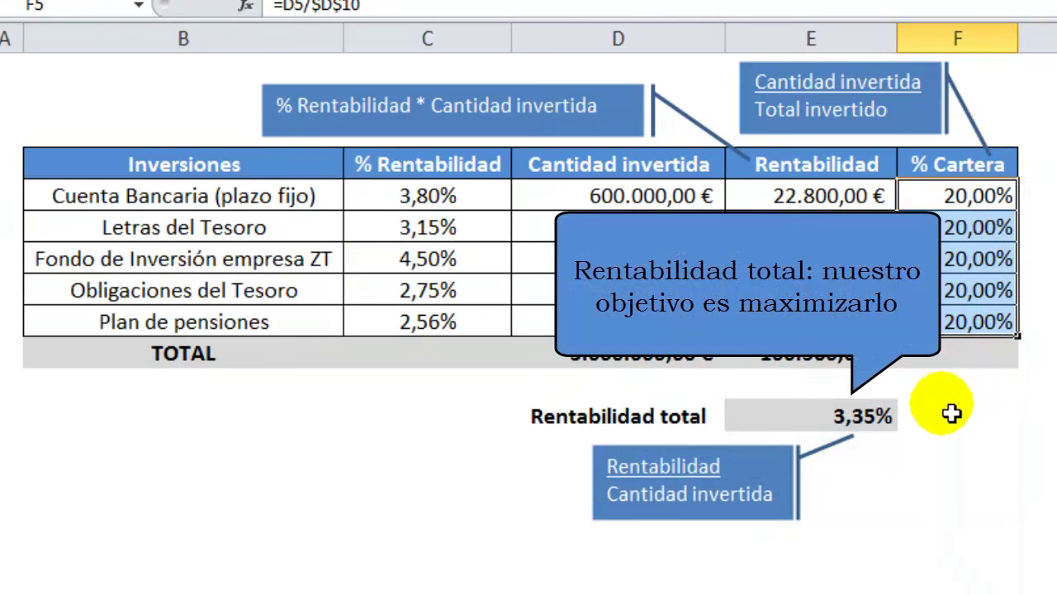
left_click(900, 421)
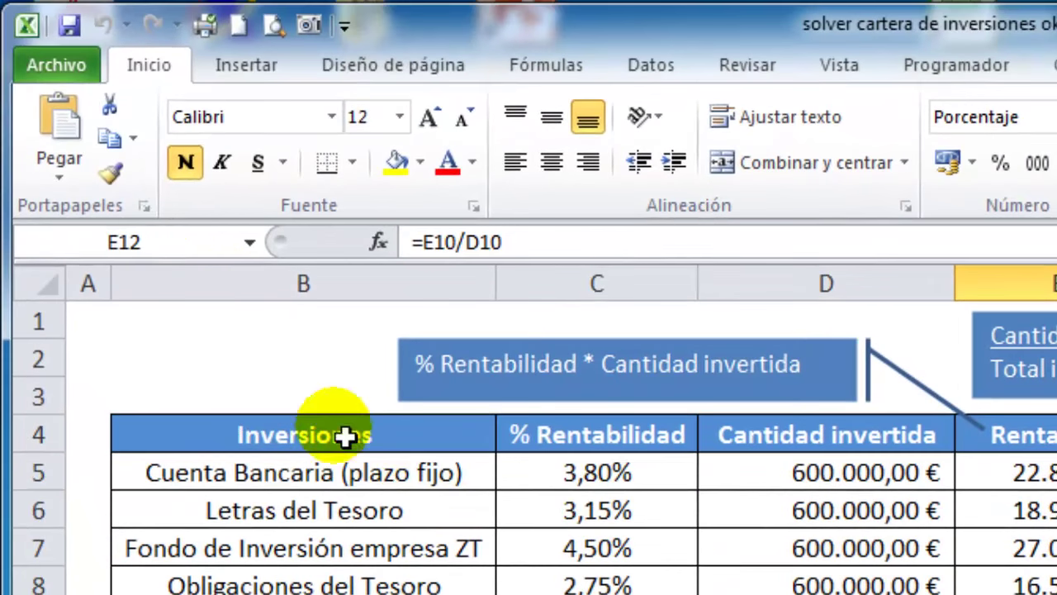
- Enable the Solver add-in under Excel Options > Add-ins > Excel add-ins
left_click(83, 66)
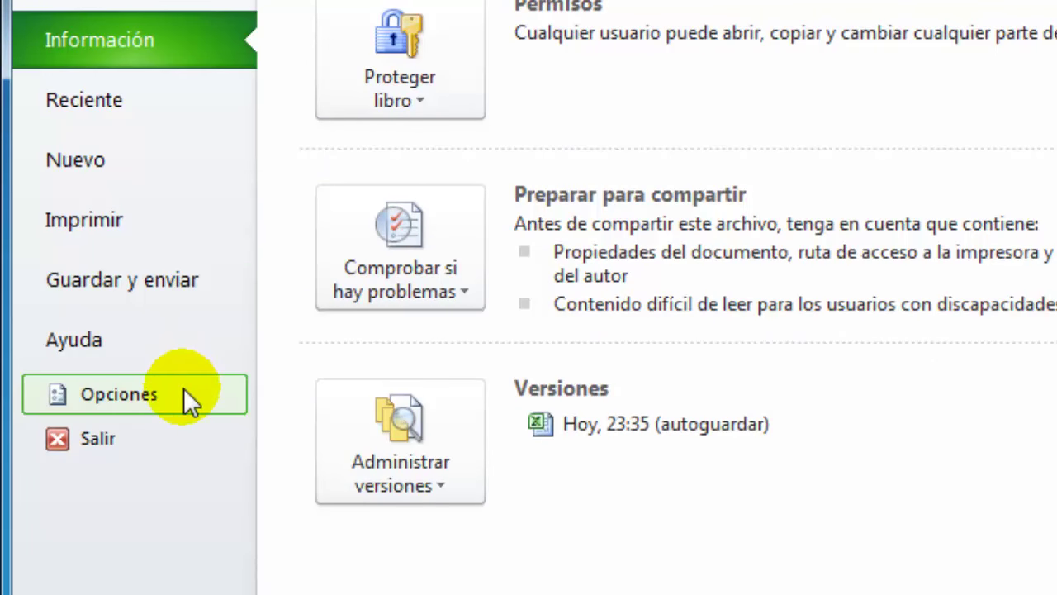
left_click(183, 387)
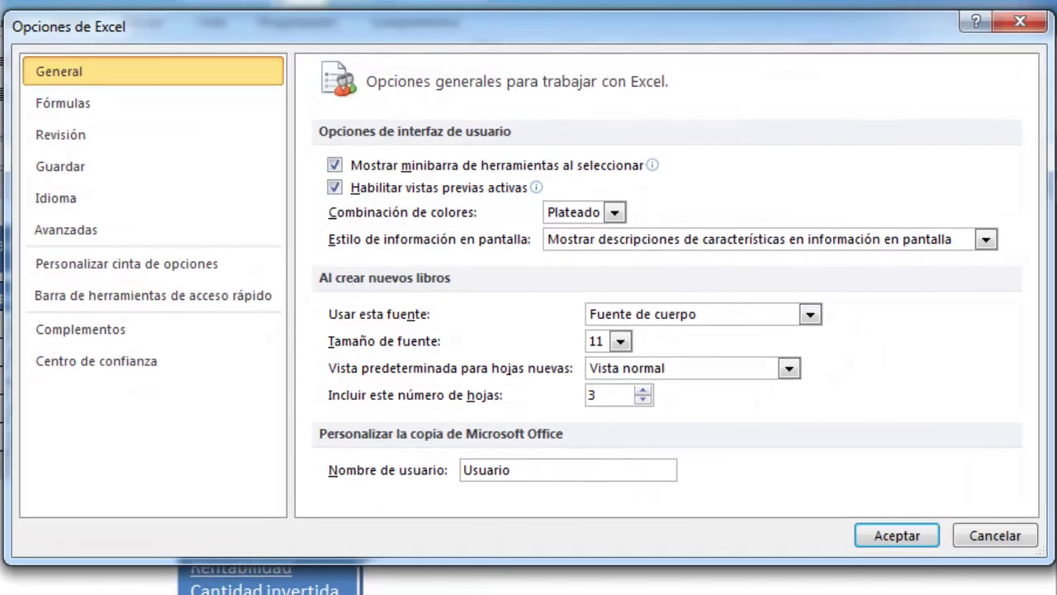
left_click(156, 324)
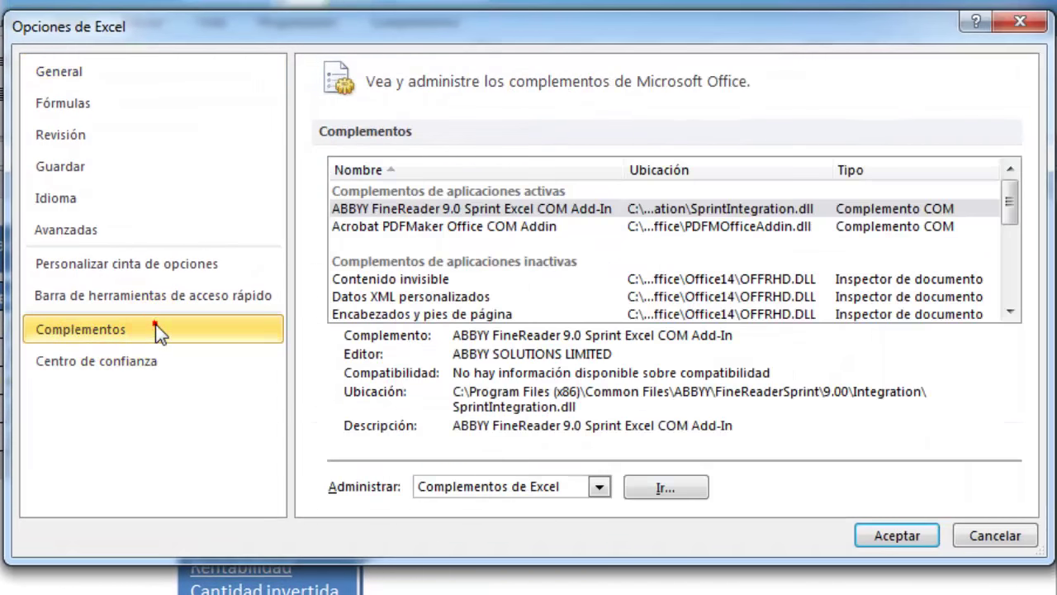
left_click(598, 488)
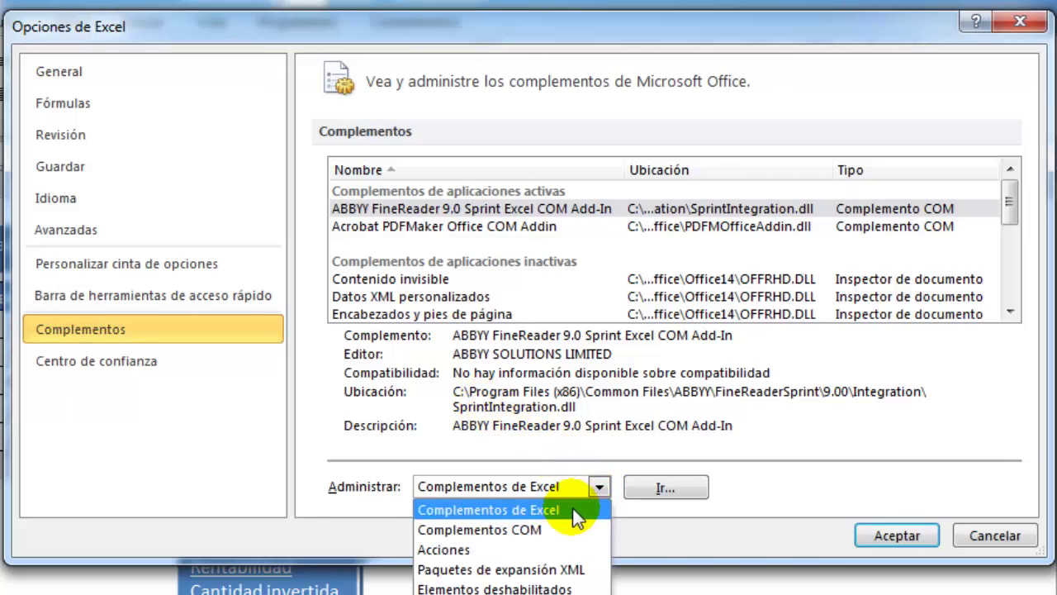
left_click(596, 510)
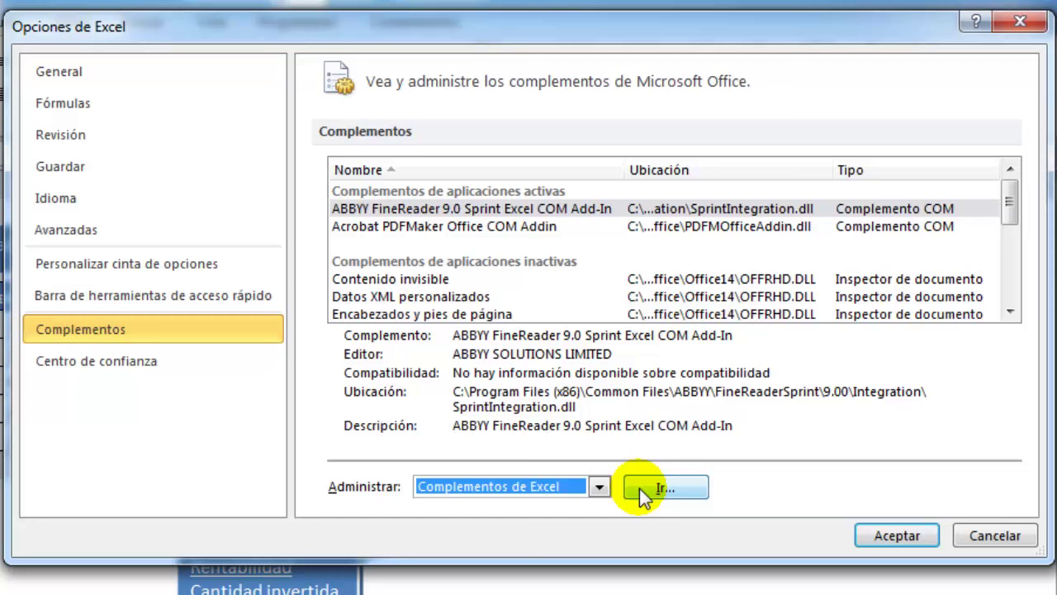
left_click(660, 488)
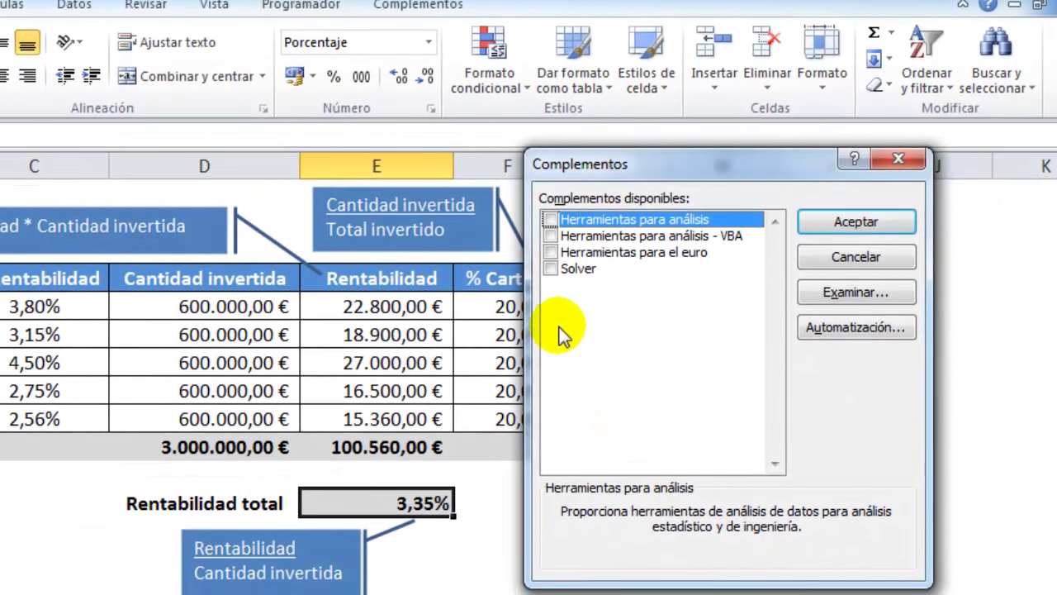
left_click(550, 269)
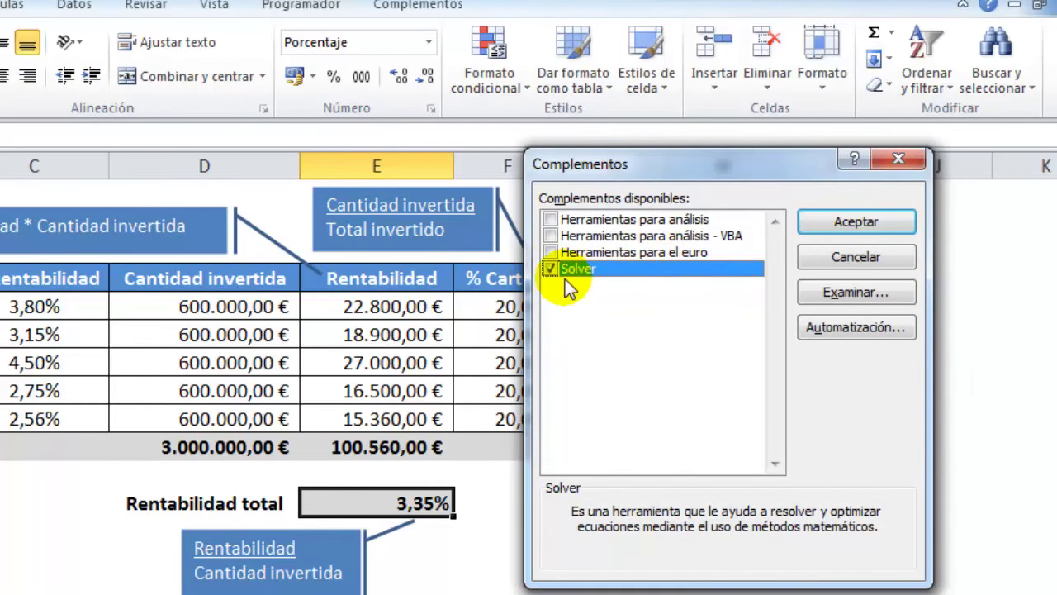
left_click(827, 223)
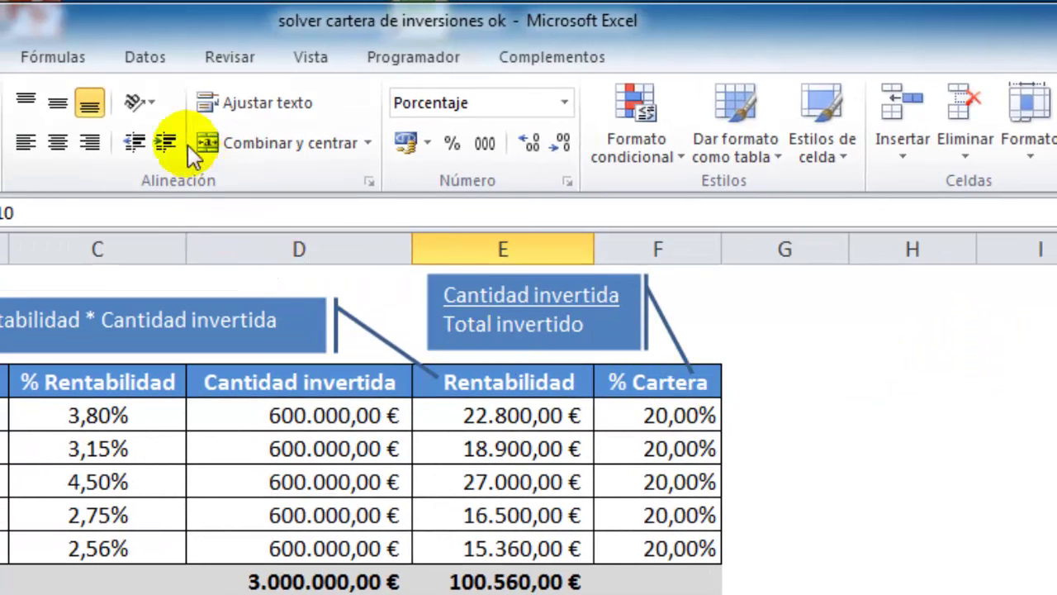
- Open Solver from the Data tab and set it to maximize the total return in $E$12
left_click(145, 58)
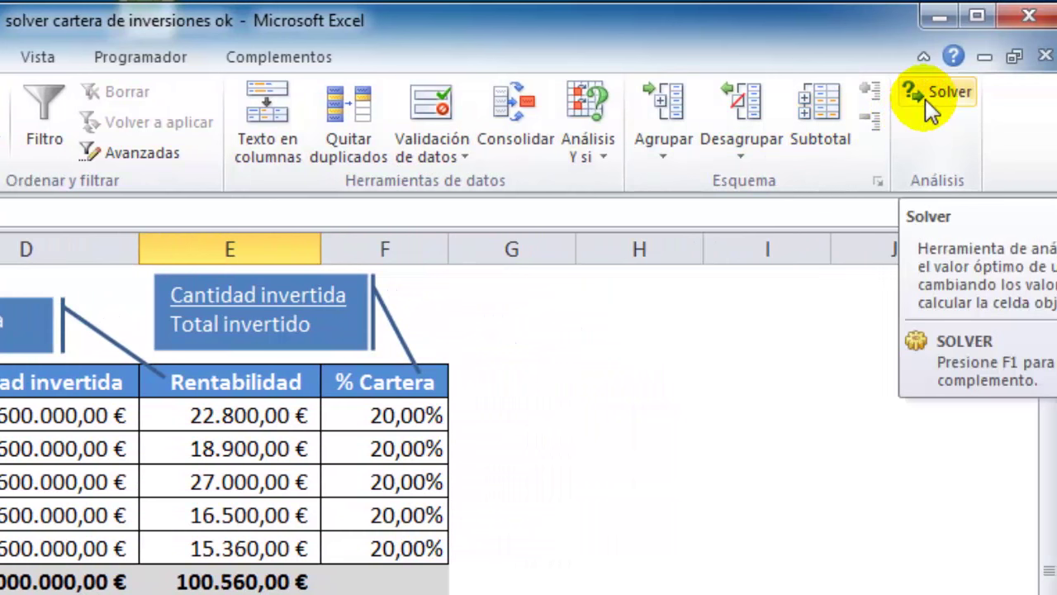
left_click(925, 99)
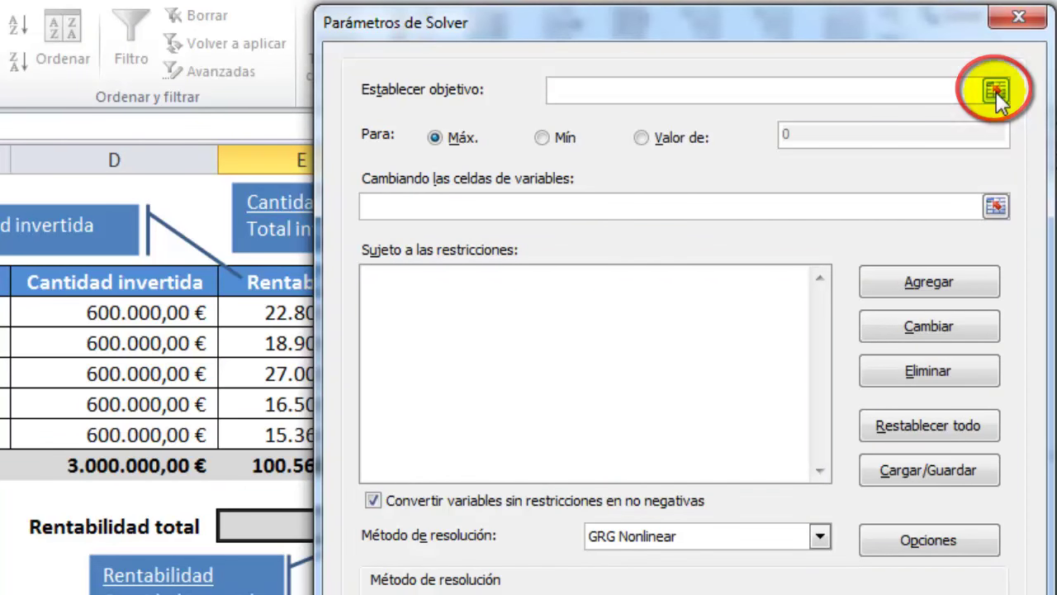
left_click(996, 91)
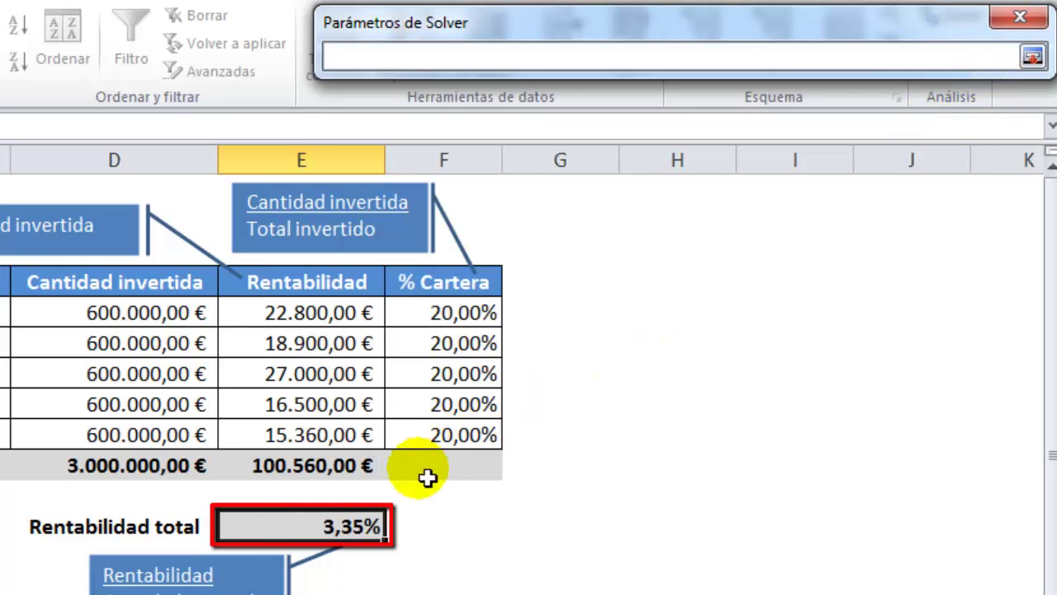
left_click(371, 532)
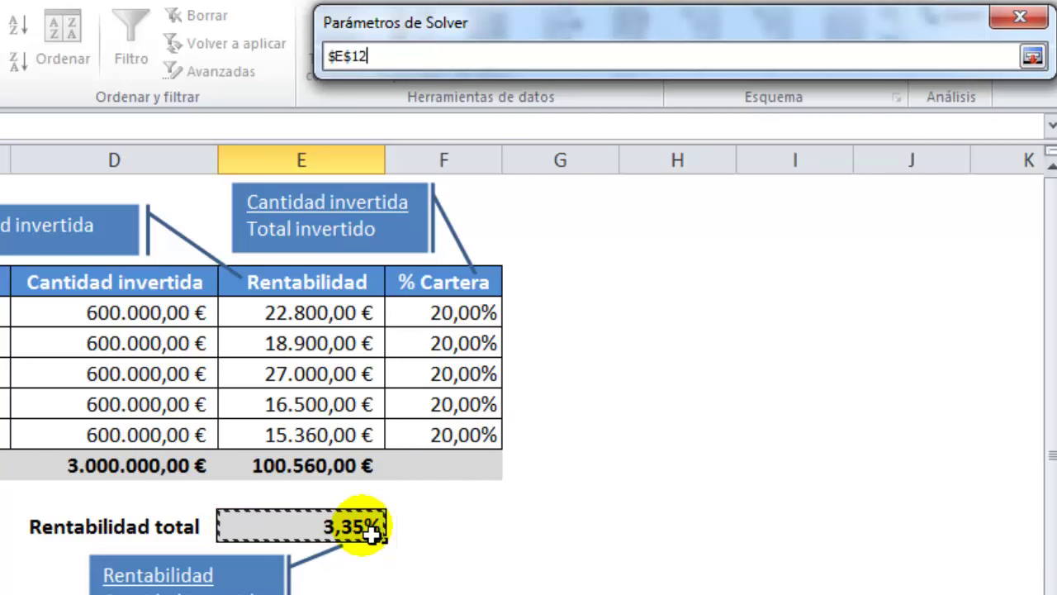
left_click(1033, 56)
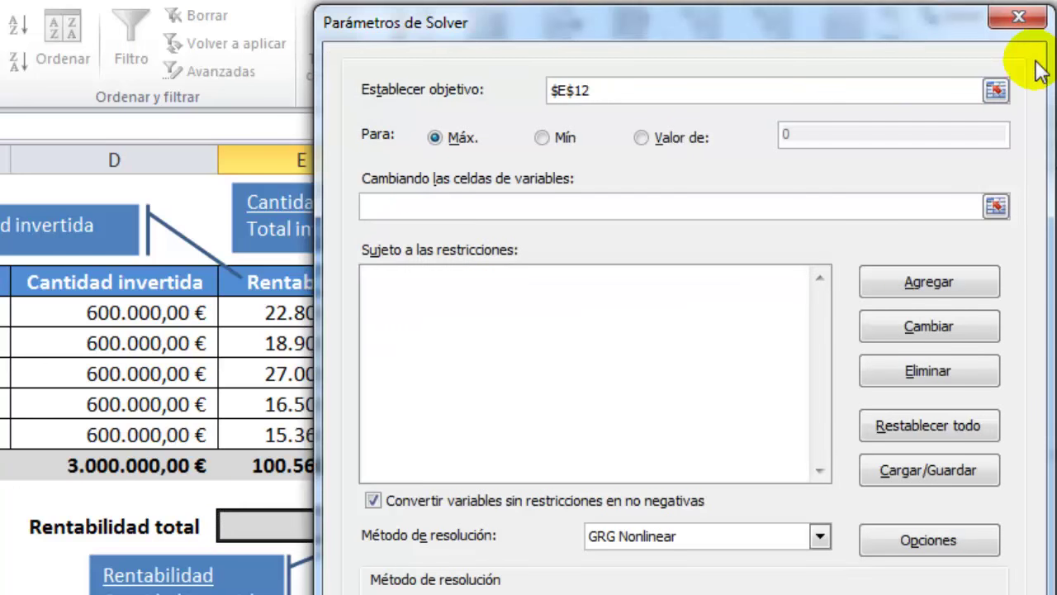
left_click(444, 142)
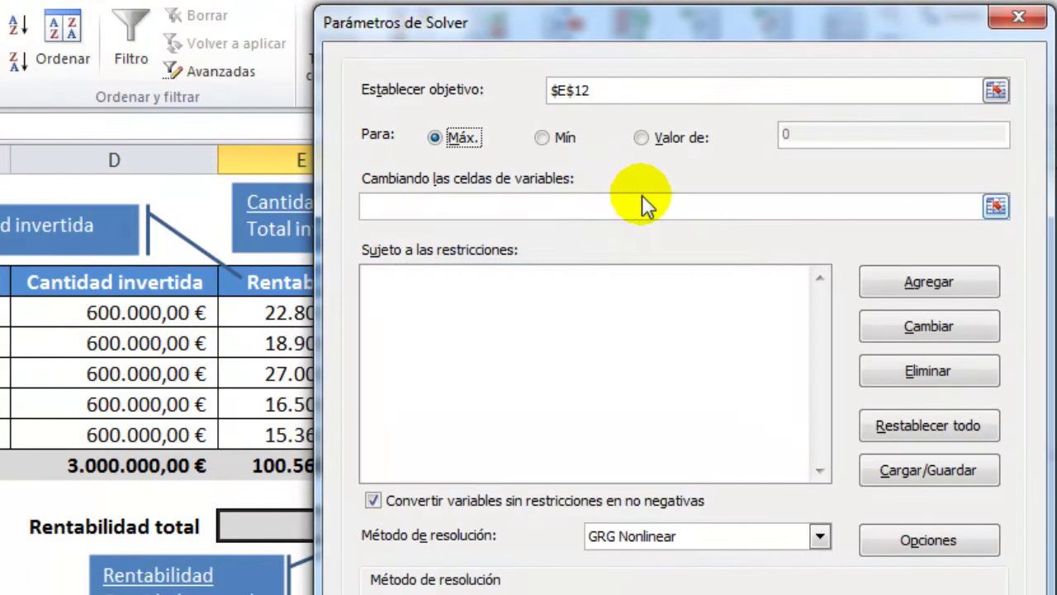
left_click(996, 207)
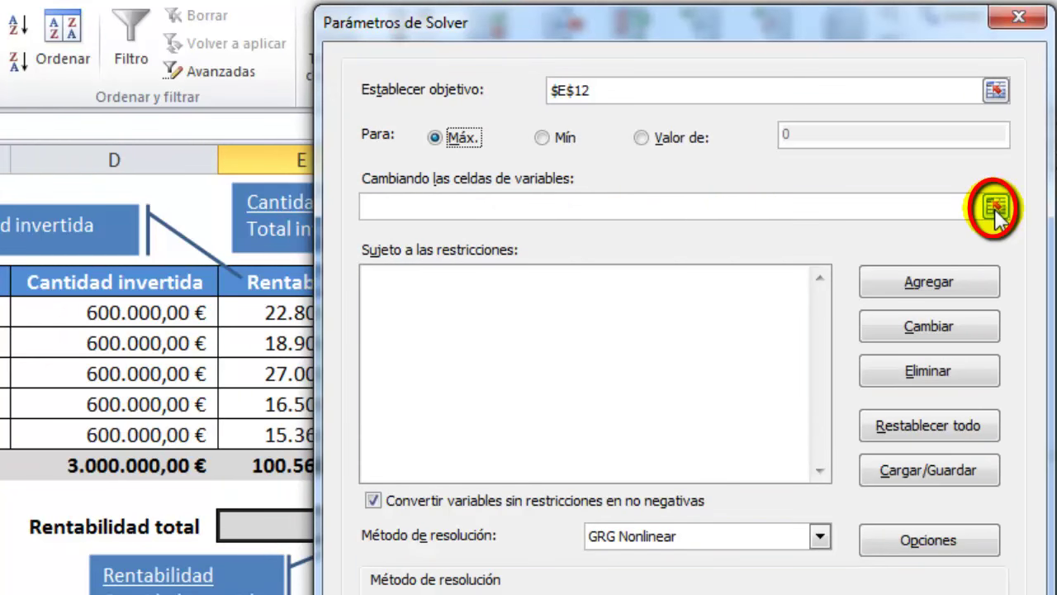
- Make the invested amounts $D$5:$D$9 Solver's variable cells
left_click(996, 207)
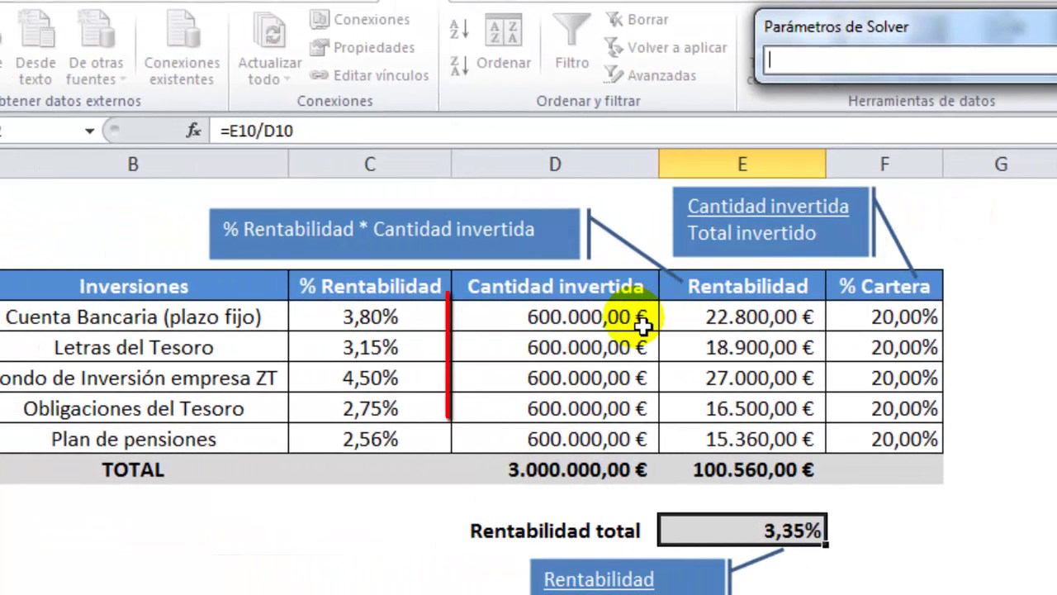
mouse_move(661, 315)
left_mouse_down()
mouse_move(642, 359)
mouse_move(634, 442)
left_mouse_up()
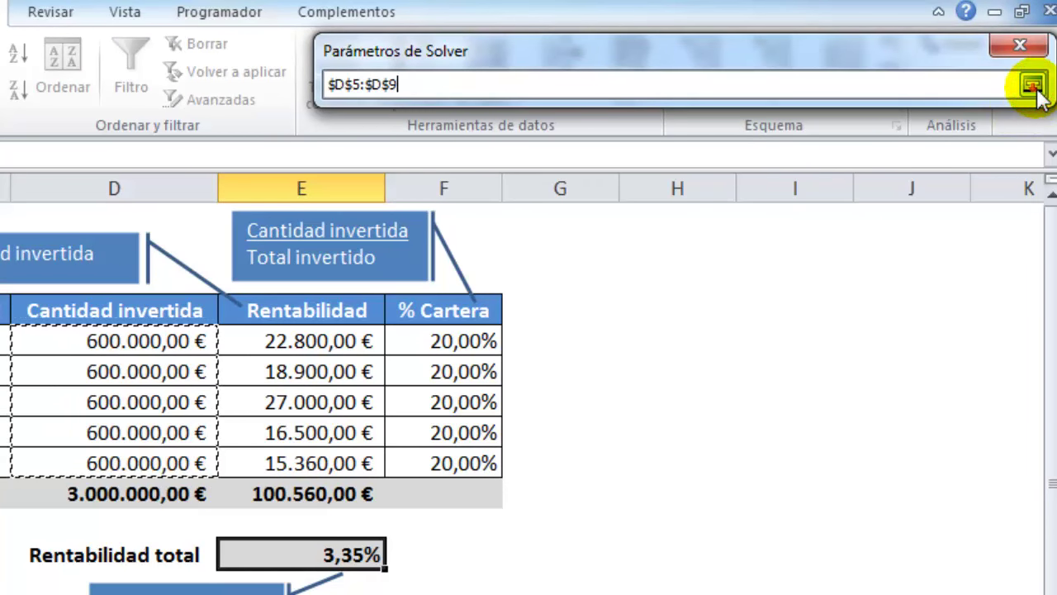
left_click(1033, 86)
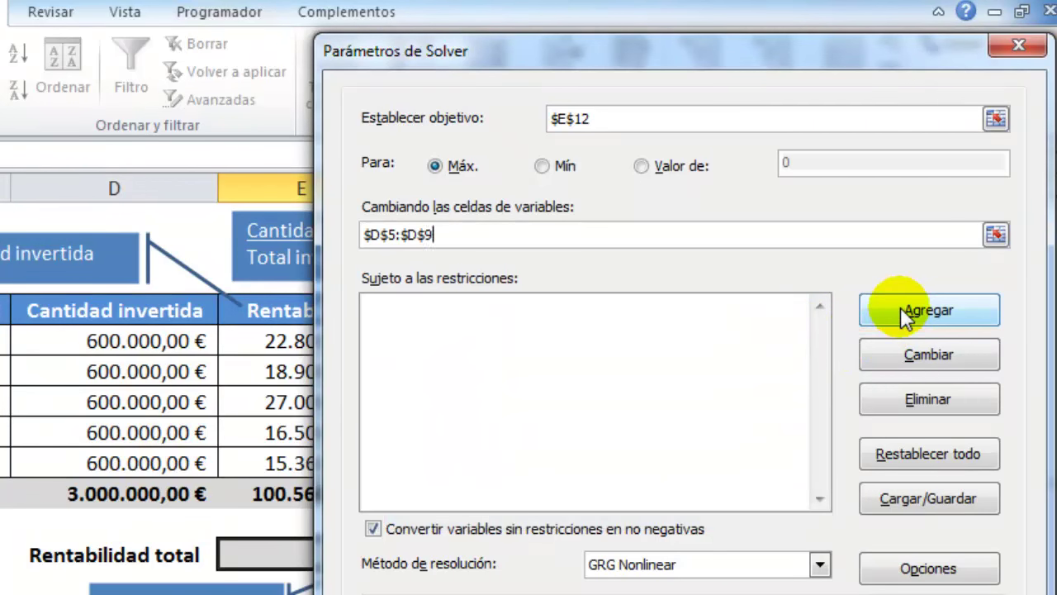
- Add Solver constraints D5 >= 15000 and D9 >= 50000
left_click(906, 316)
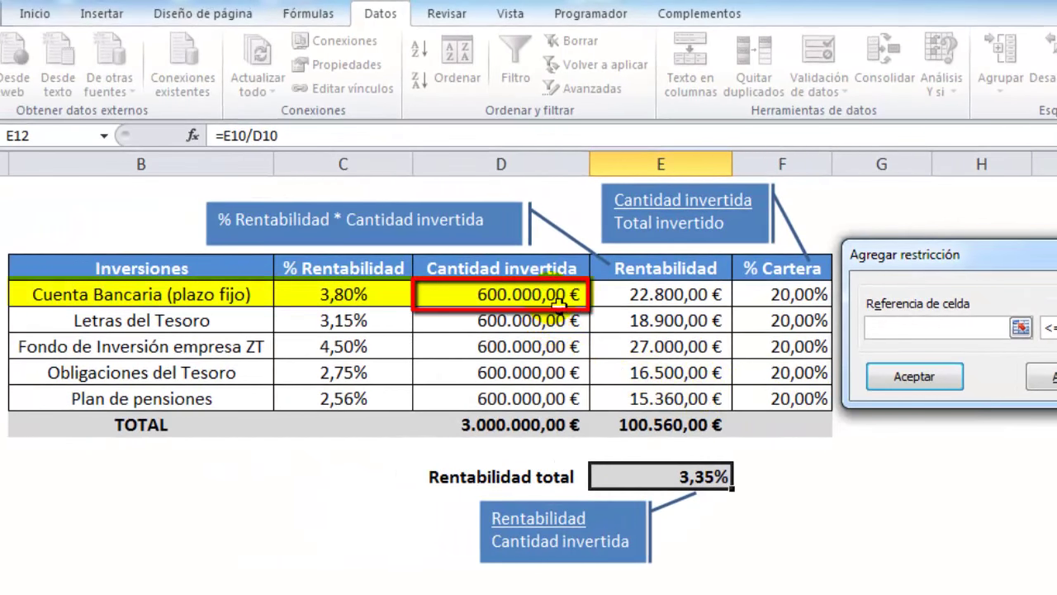
left_click(560, 304)
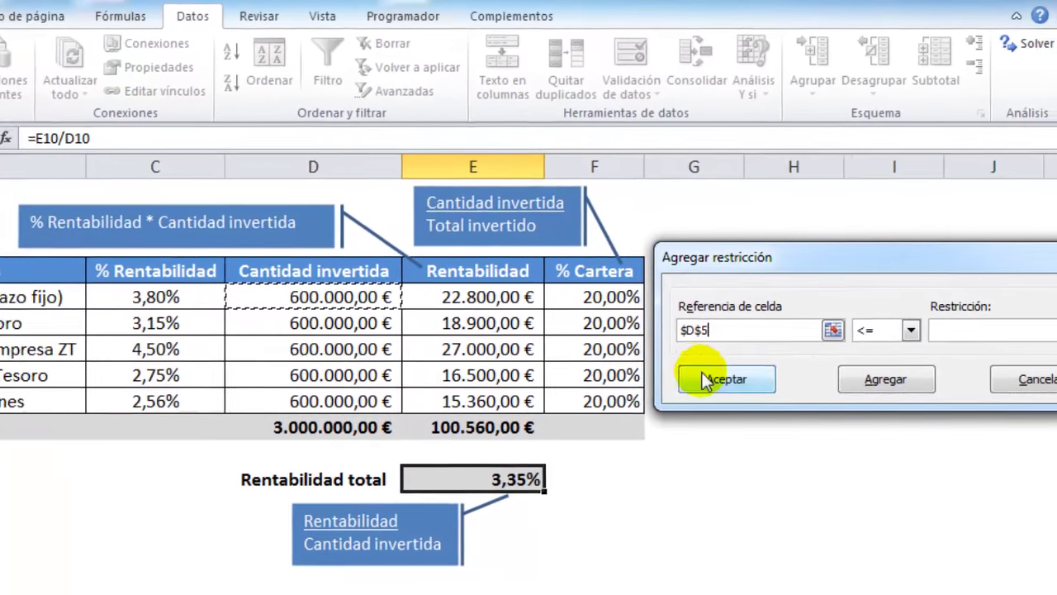
left_click(910, 330)
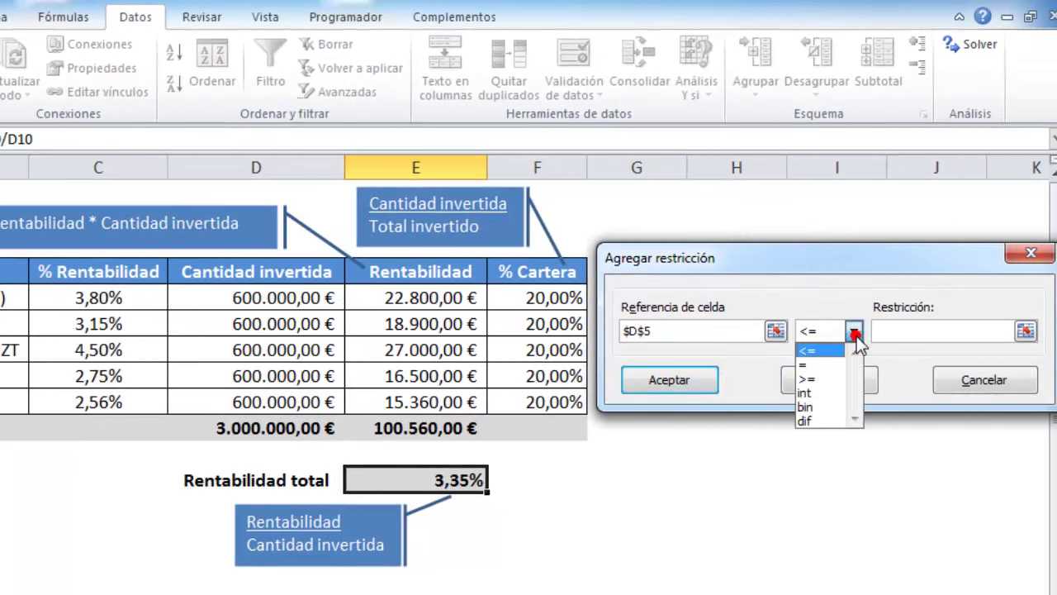
left_click(836, 378)
type("15000")
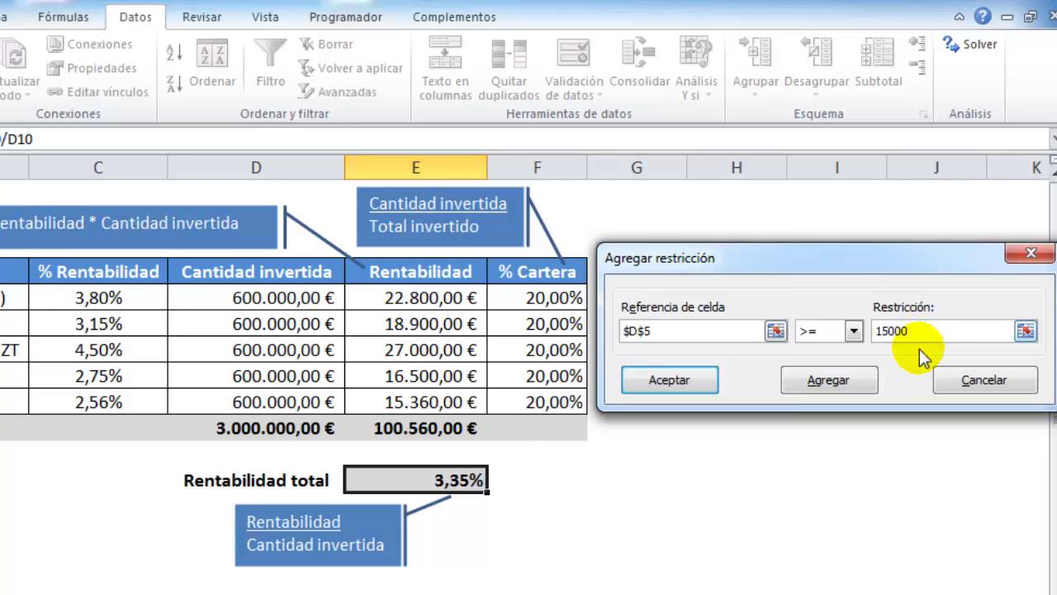
left_click(864, 389)
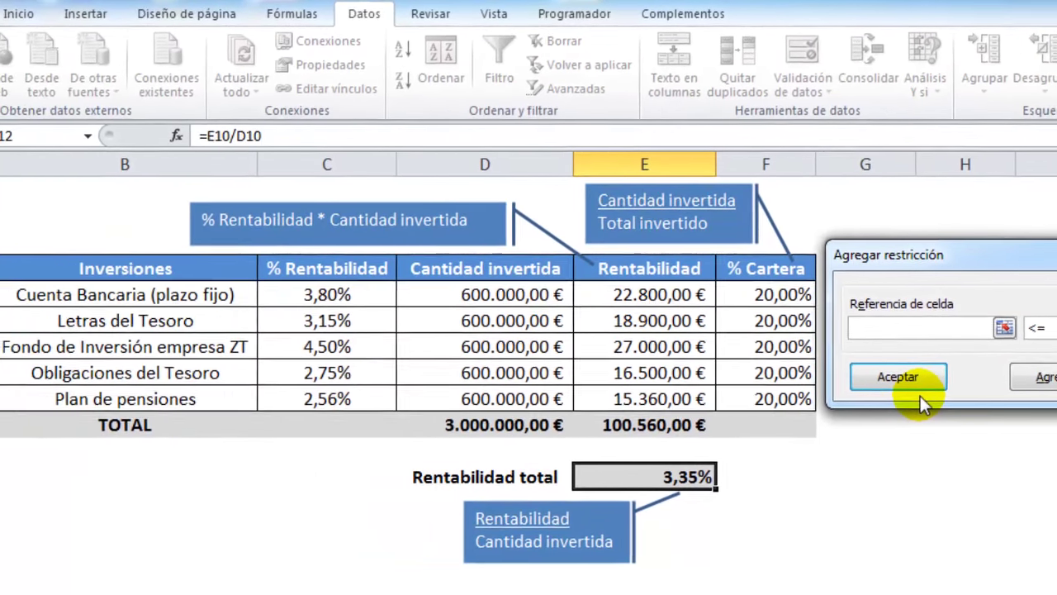
left_click(581, 402)
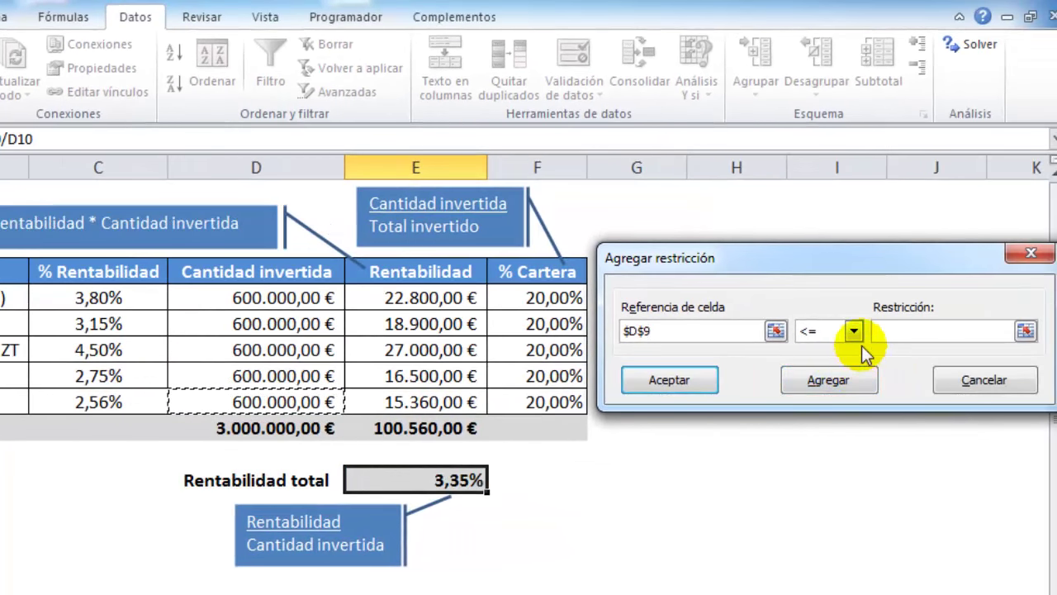
left_click(859, 339)
left_click(815, 371)
left_click(899, 340)
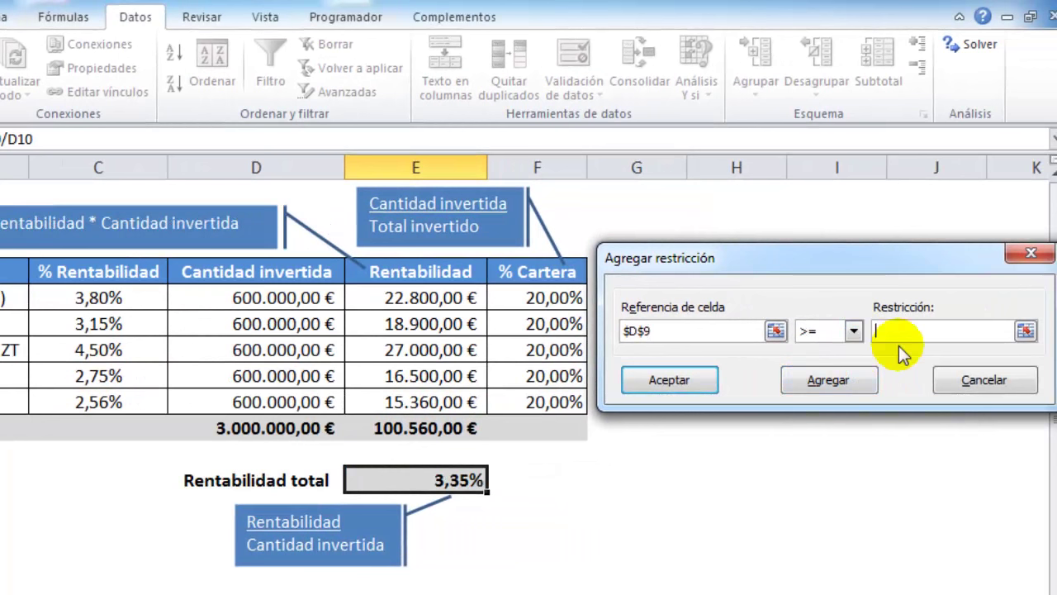
type("500")
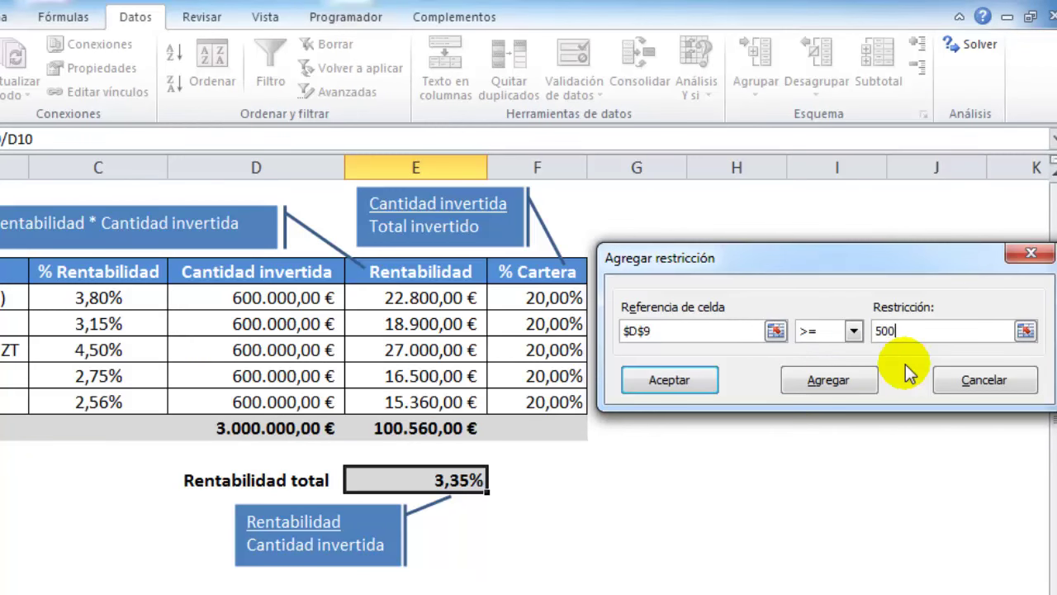
type("0")
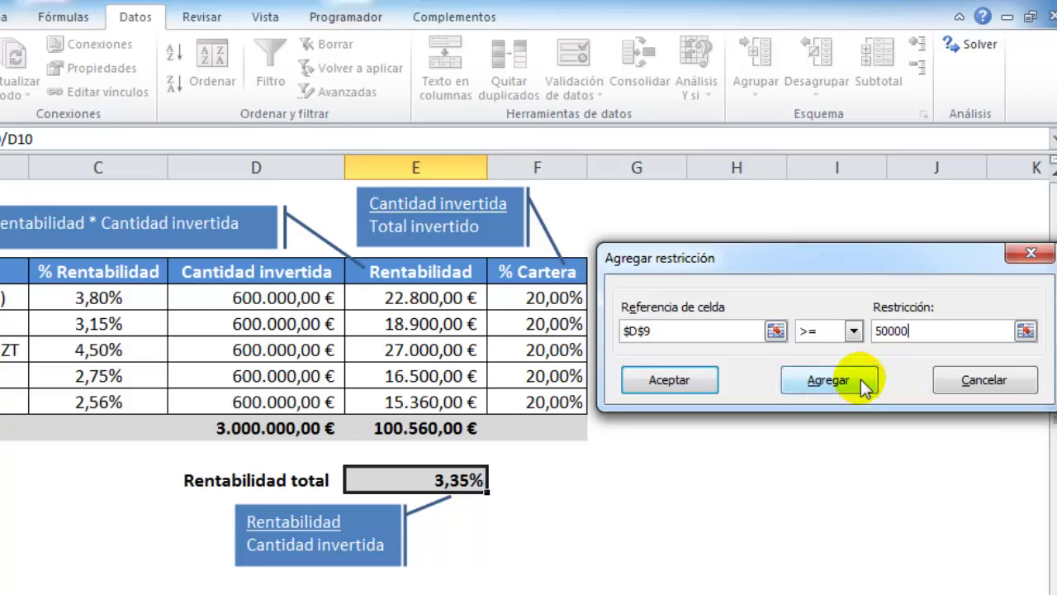
left_click(861, 381)
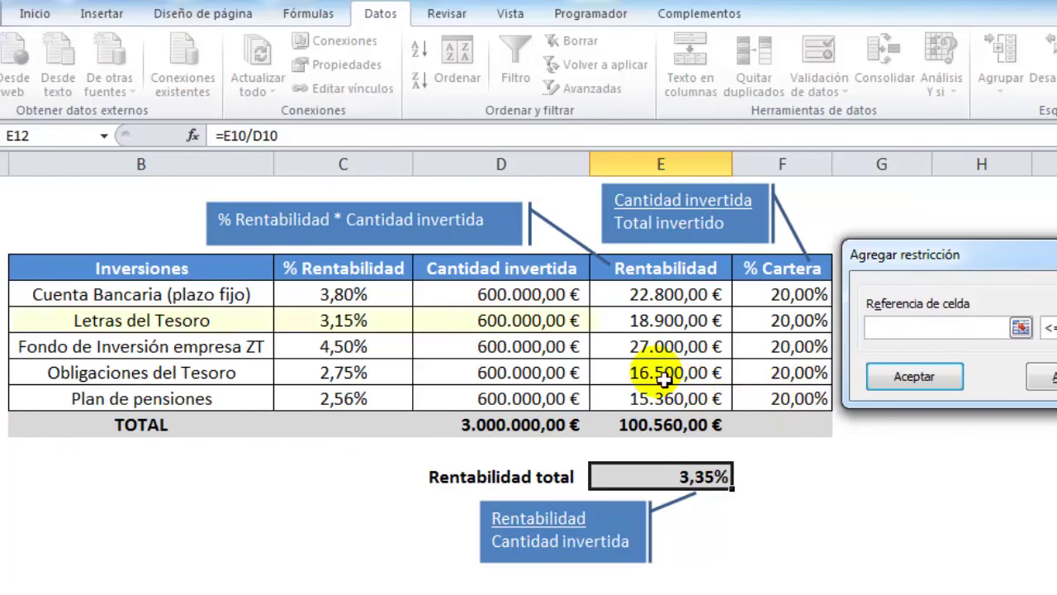
- Add the constraint requiring D6 to be at least 45000
left_click(549, 324)
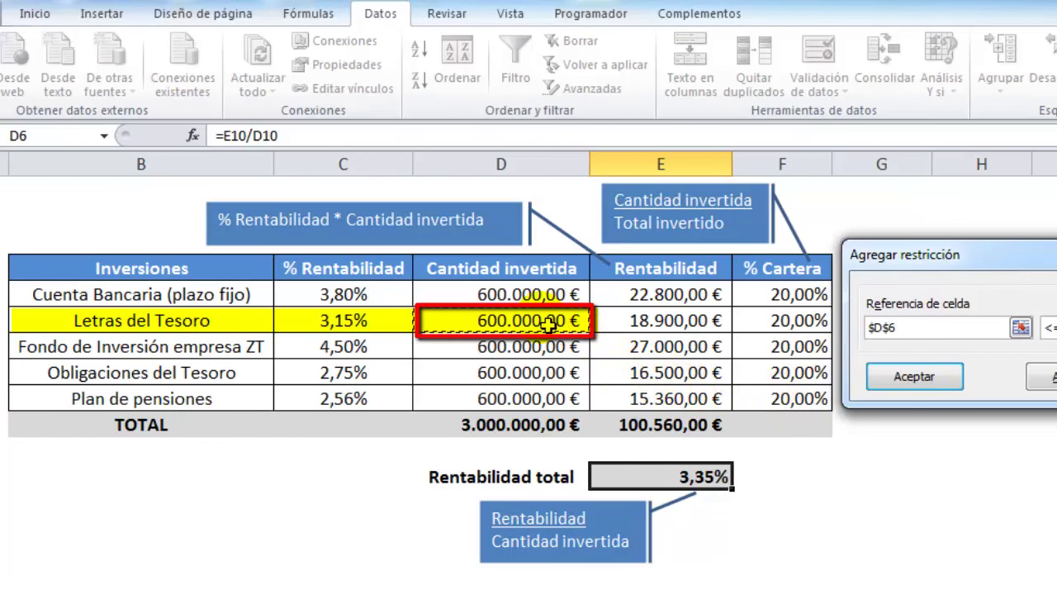
left_click(836, 378)
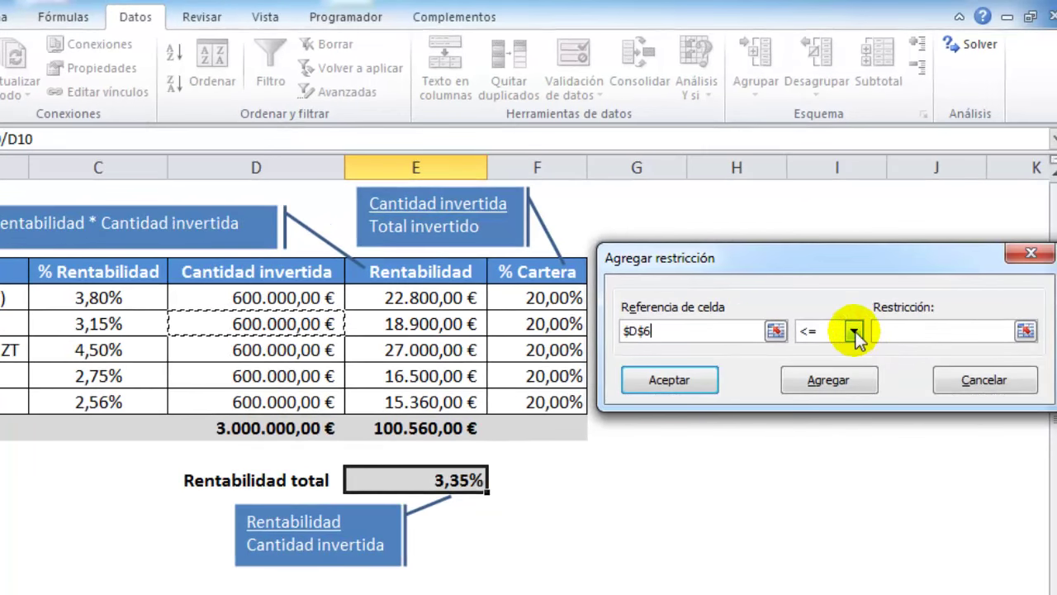
left_click(853, 330)
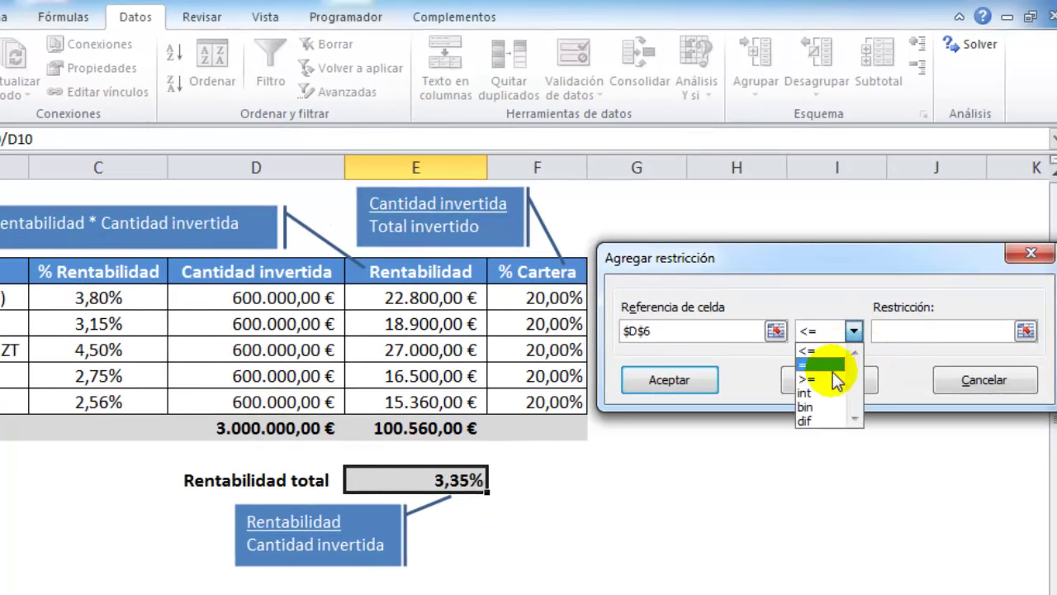
left_click(836, 378)
left_click(915, 332)
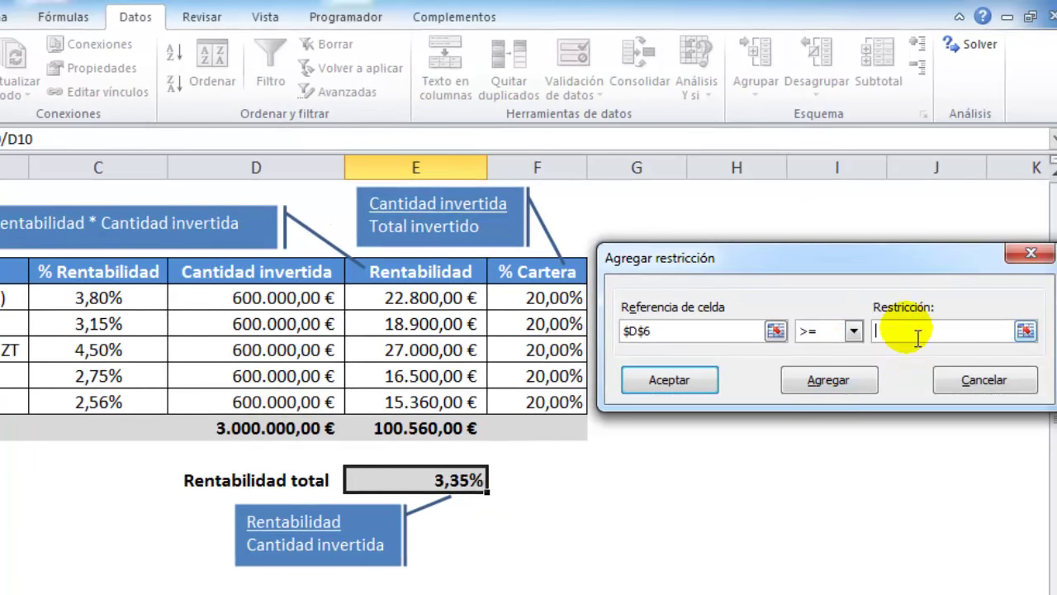
type("45000")
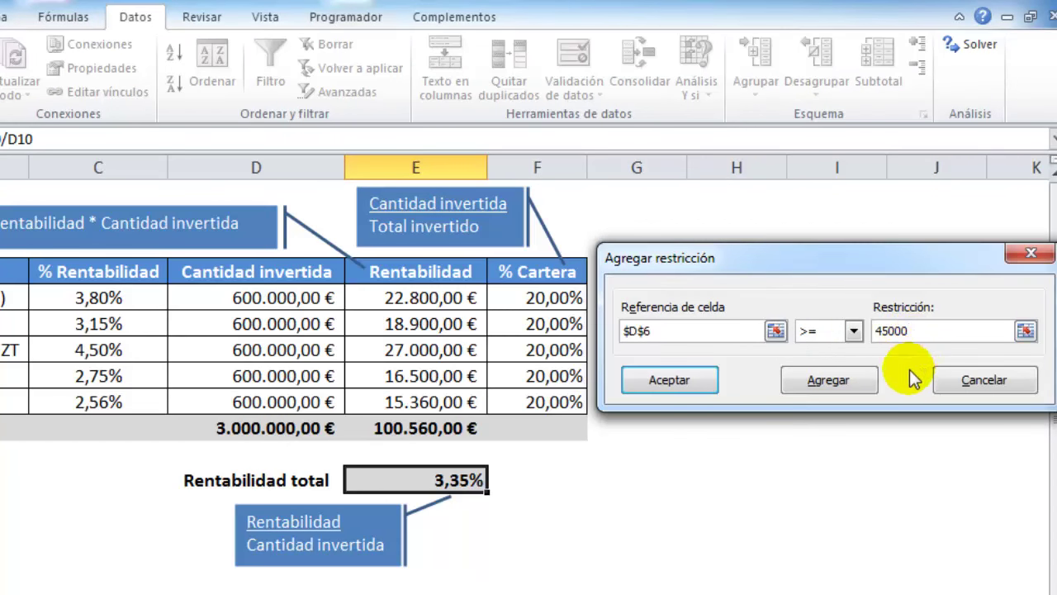
left_click(865, 385)
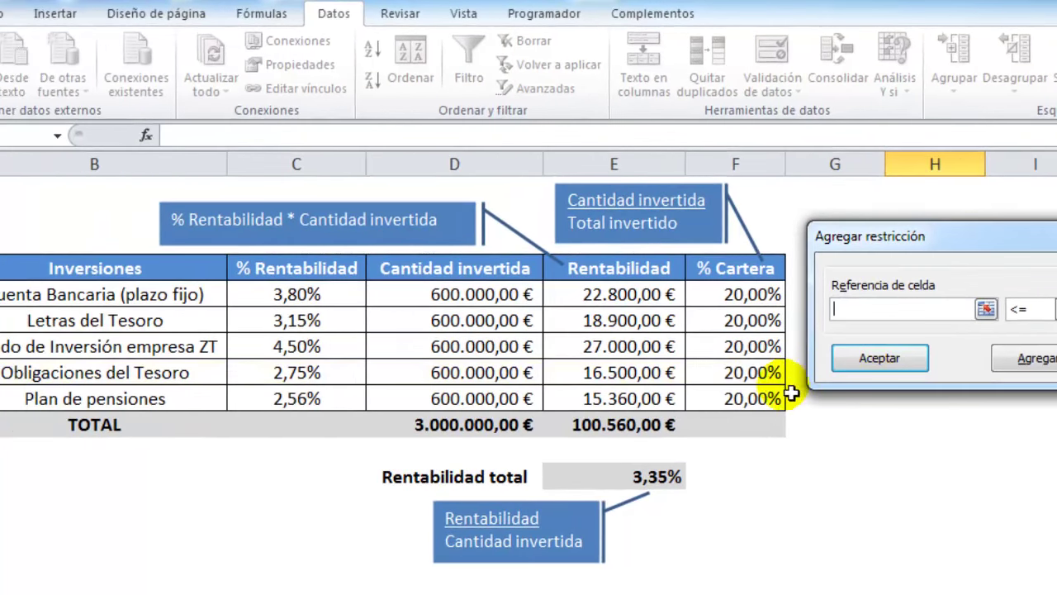
- Add a constraint keeping the F8 portfolio share at least 0,08
left_click(764, 377)
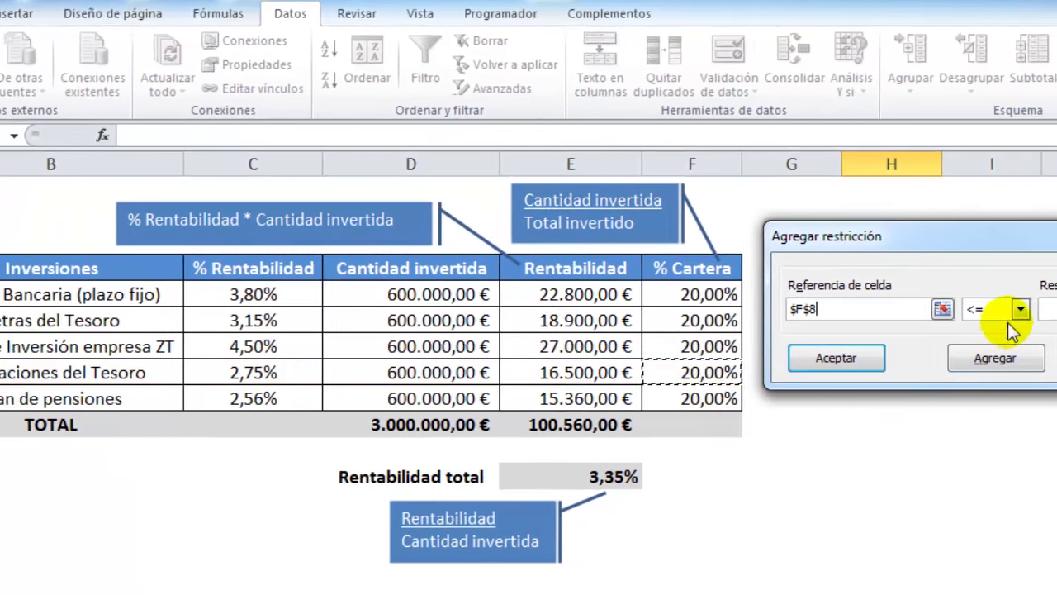
left_click(911, 320)
left_click(864, 357)
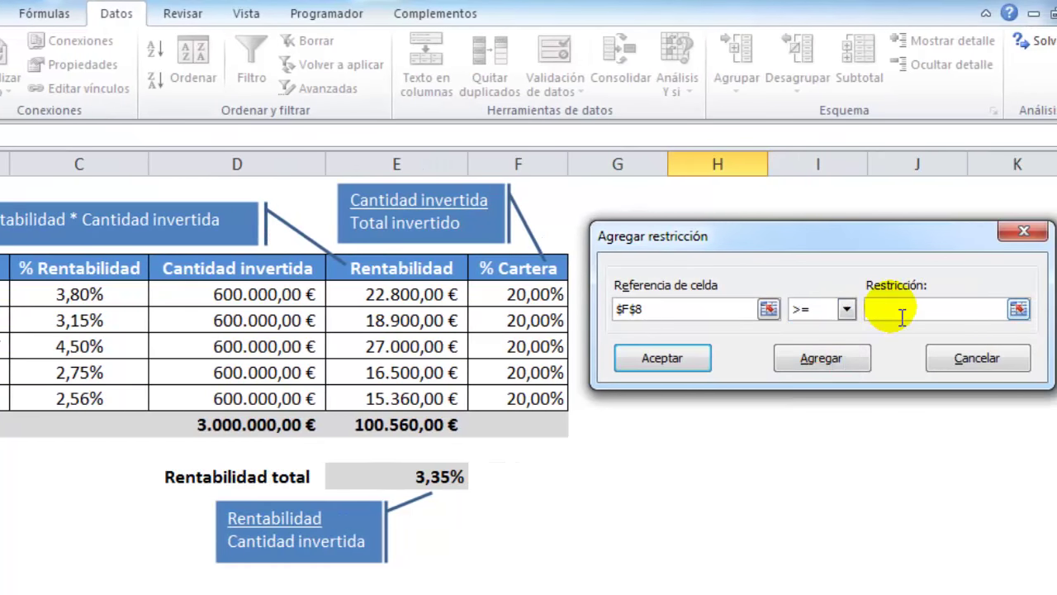
type("0,00")
key("BackSpace")
type("8")
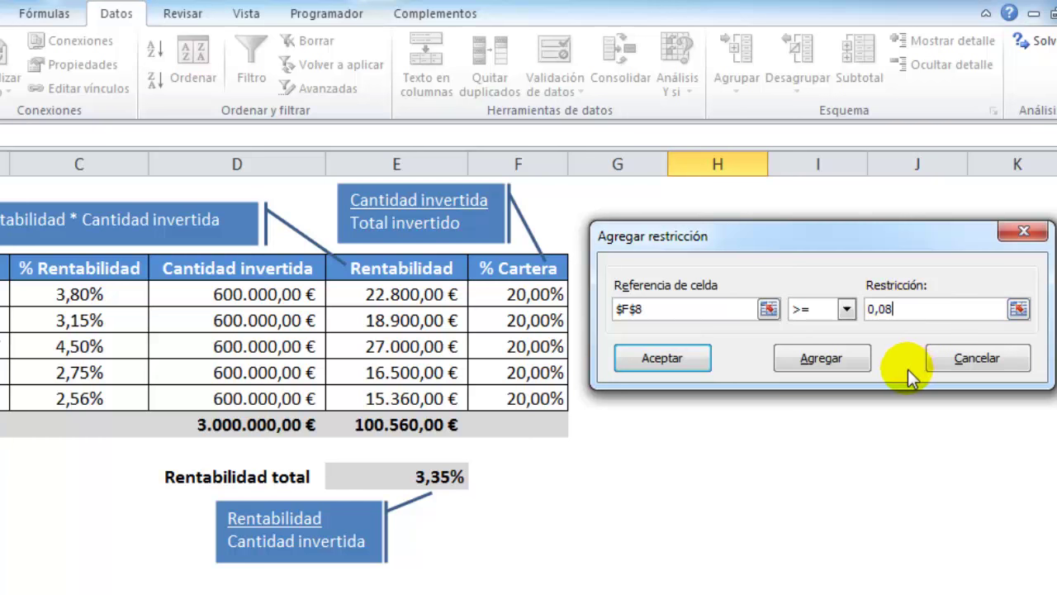
left_click(863, 369)
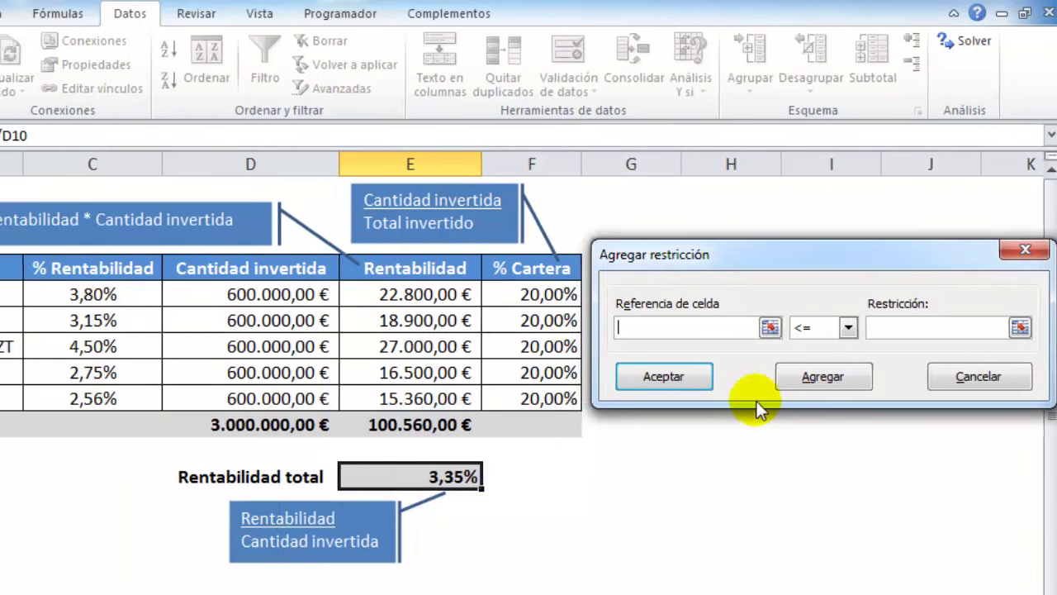
- Add a constraint capping the F7 share at 0,3 or less
left_click(547, 354)
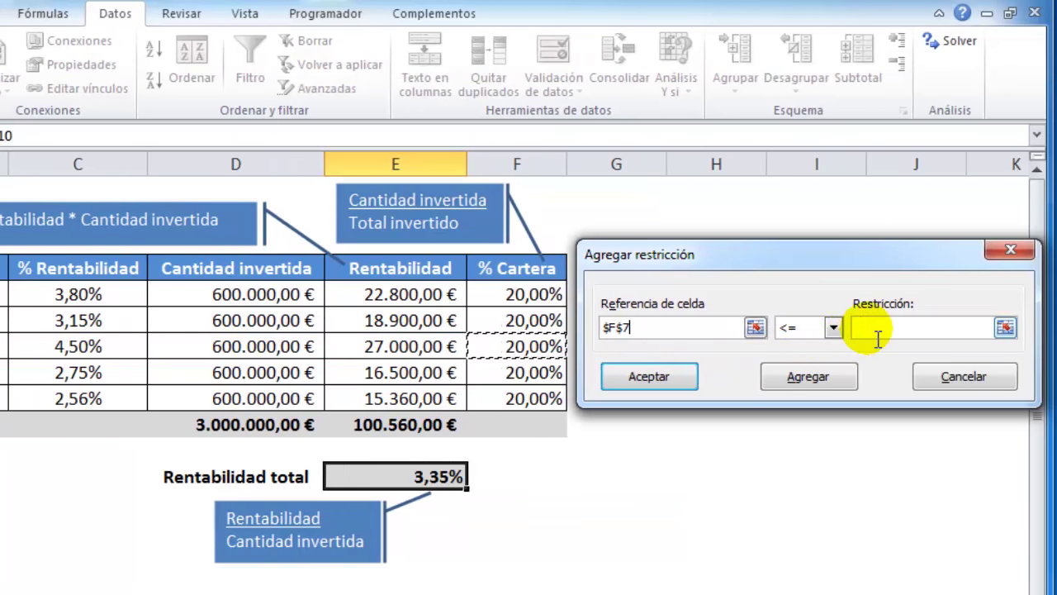
left_click(878, 339)
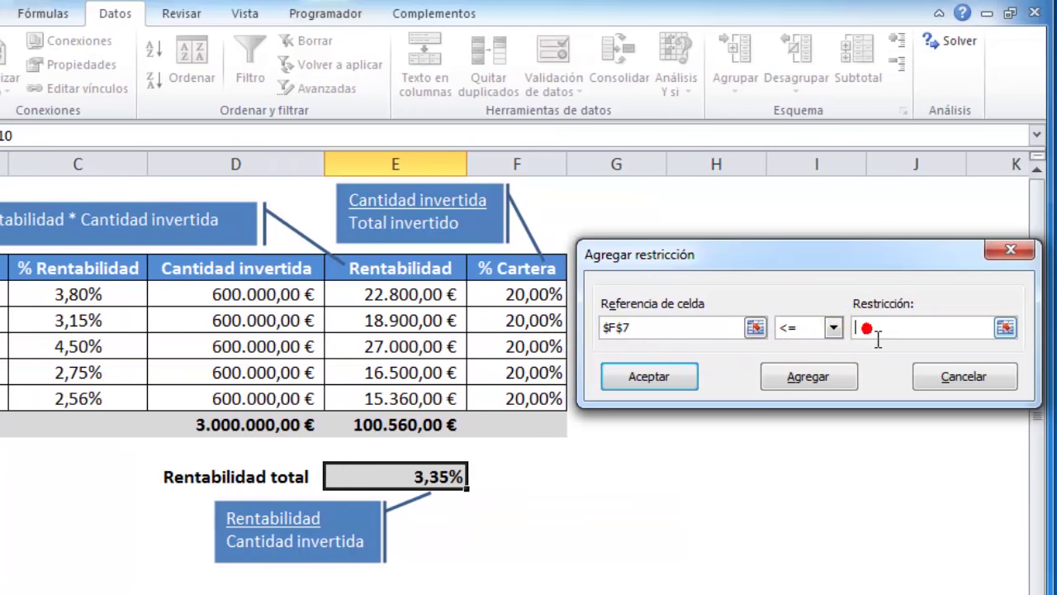
type("0,")
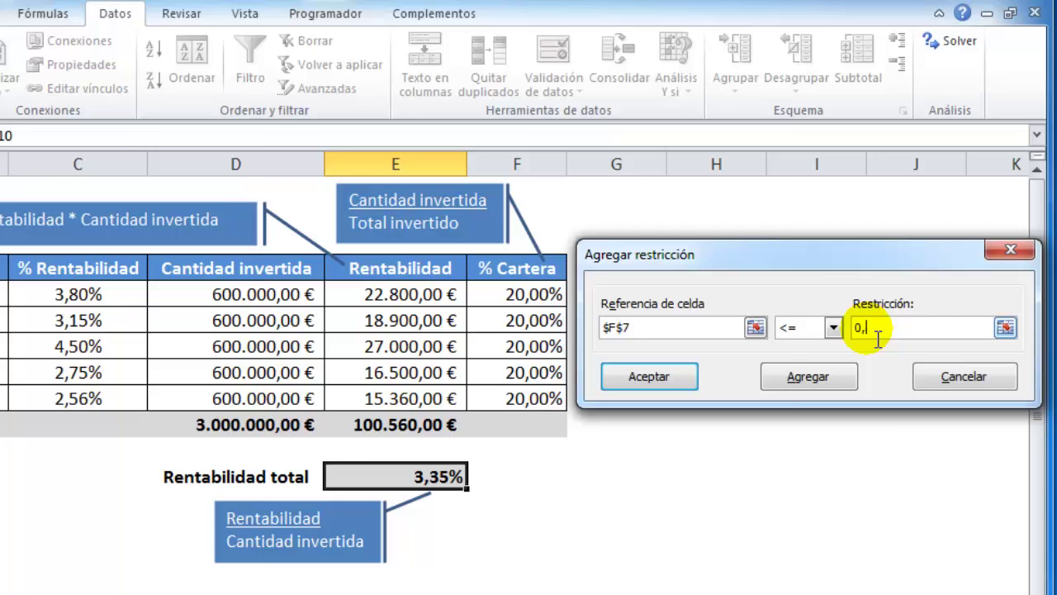
type("3")
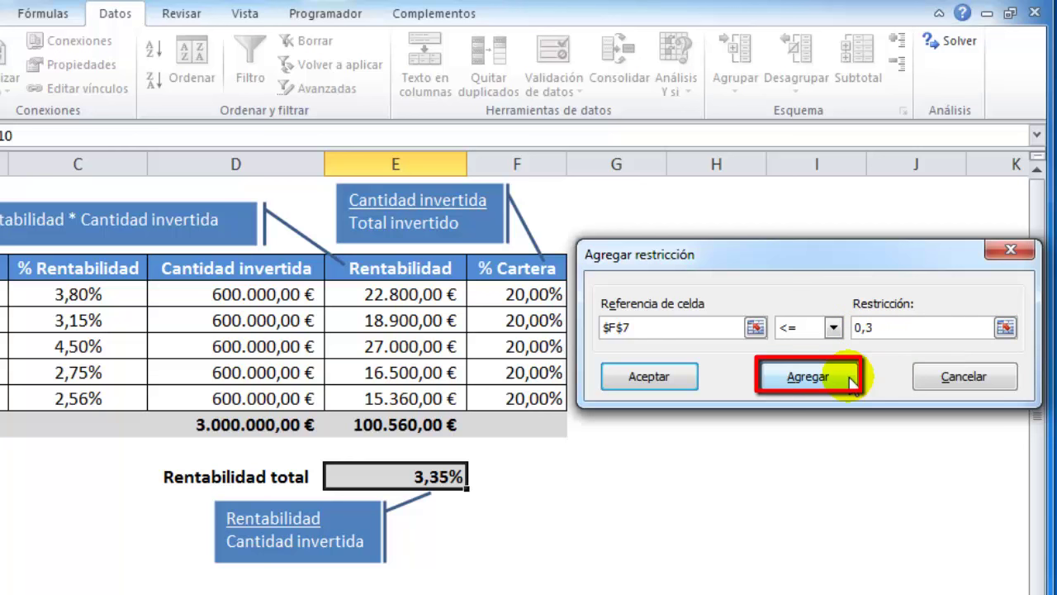
left_click(846, 378)
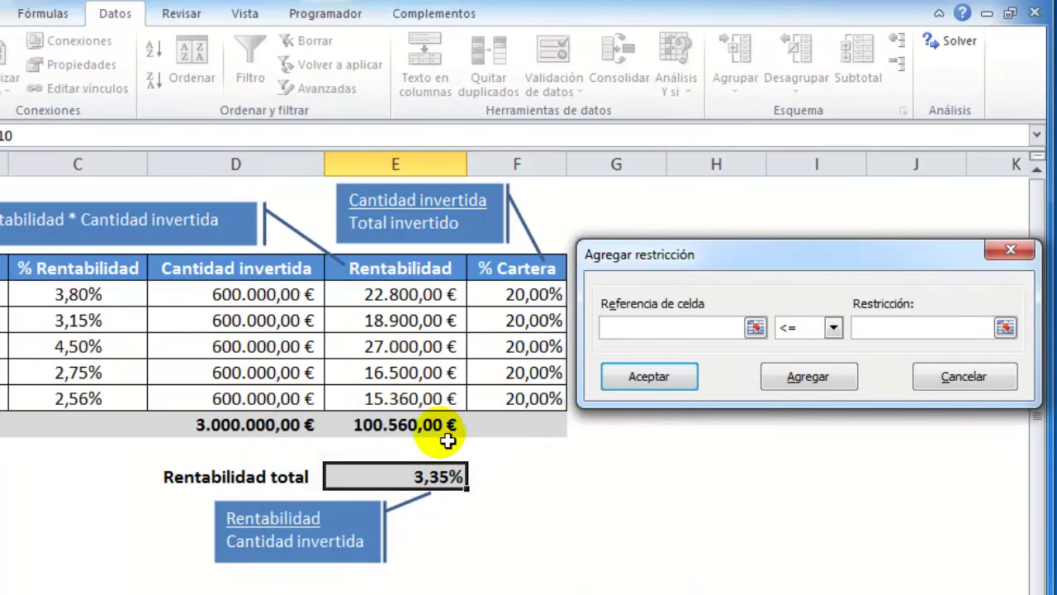
- Require total invested $D$10 to equal exactly 3000000, then finish adding constraints
left_click(311, 426)
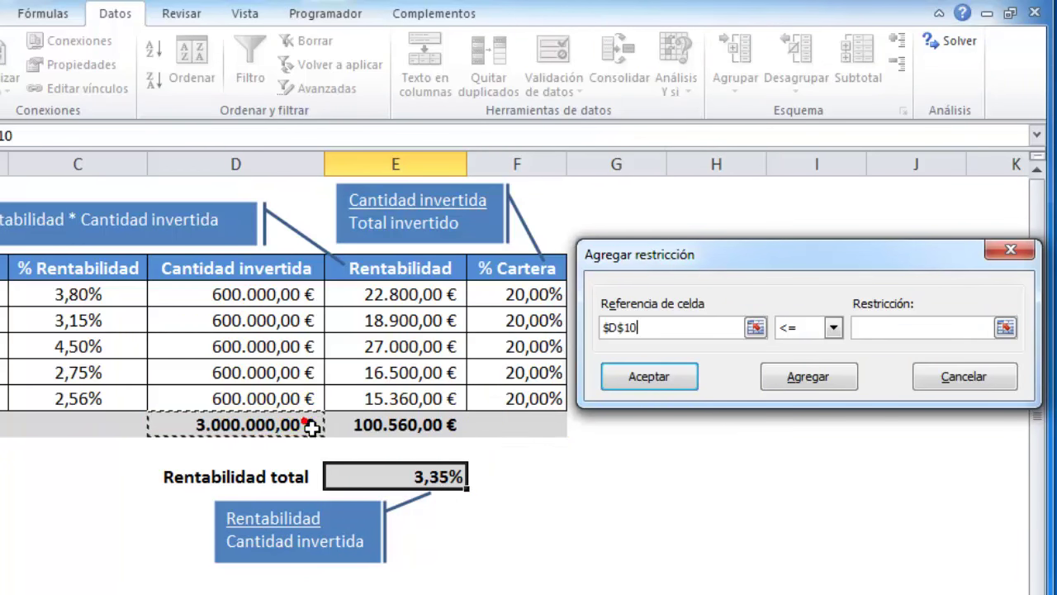
left_click(835, 328)
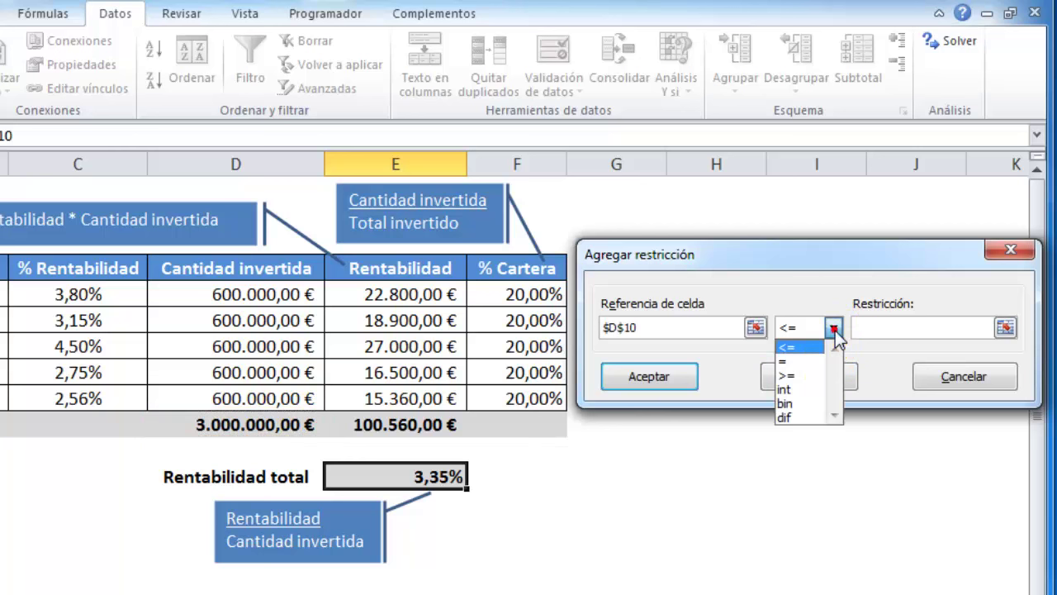
left_click(793, 357)
left_click(873, 334)
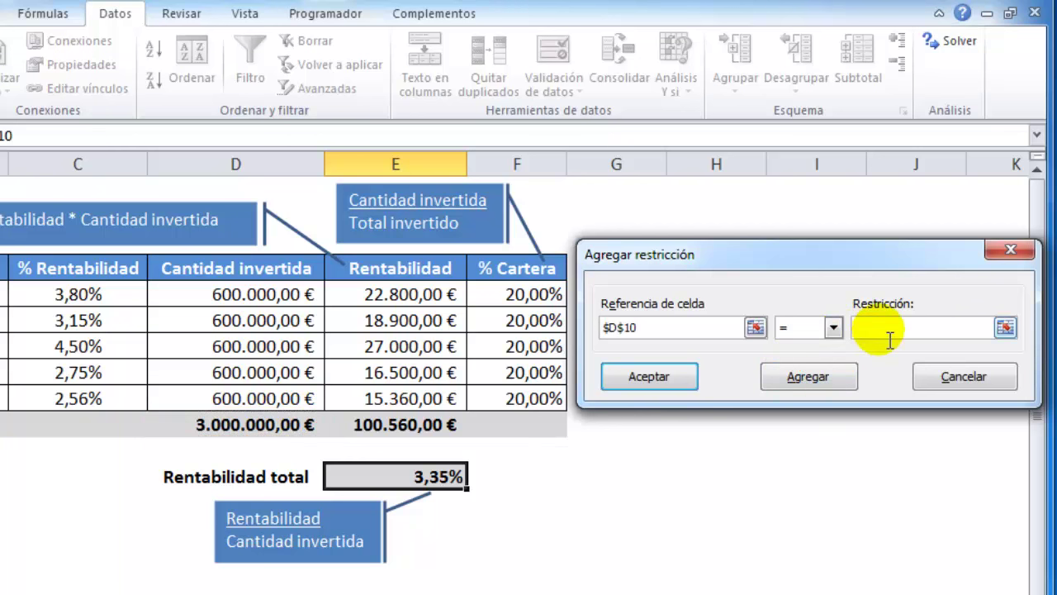
type("300")
type("000")
type("0")
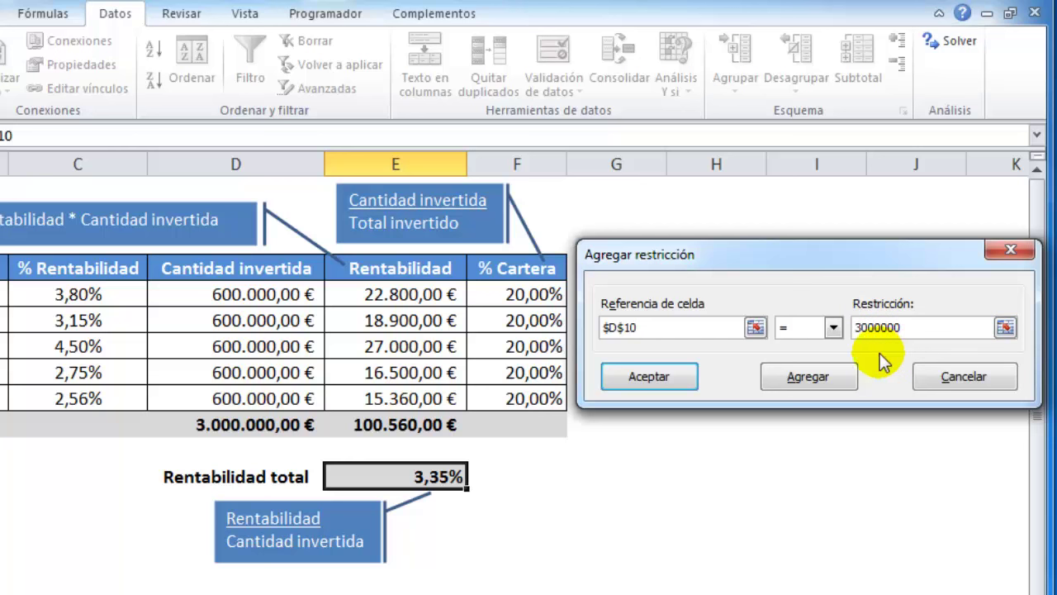
left_click(842, 377)
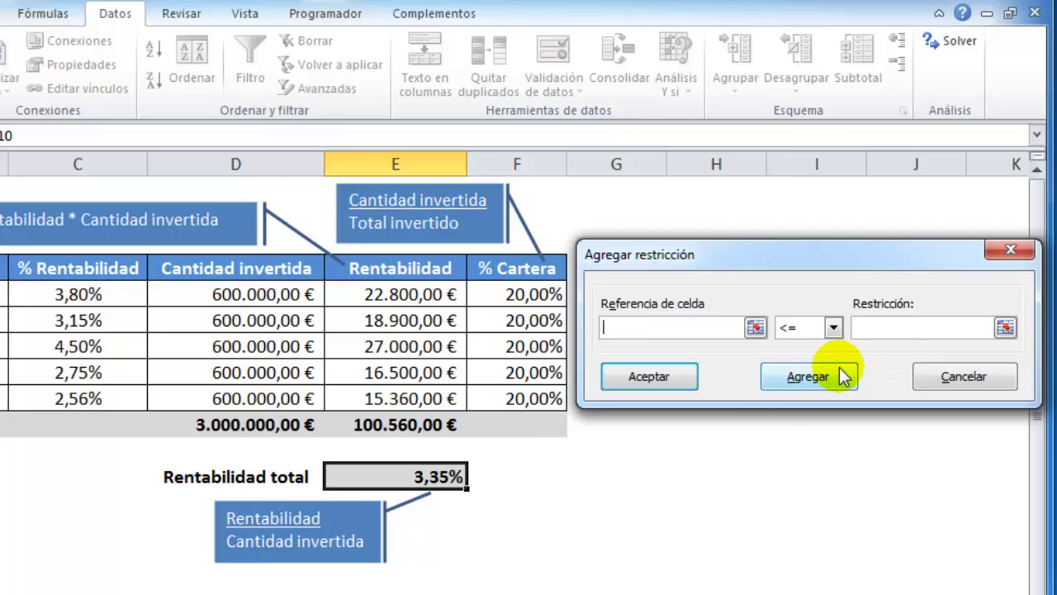
left_click(936, 380)
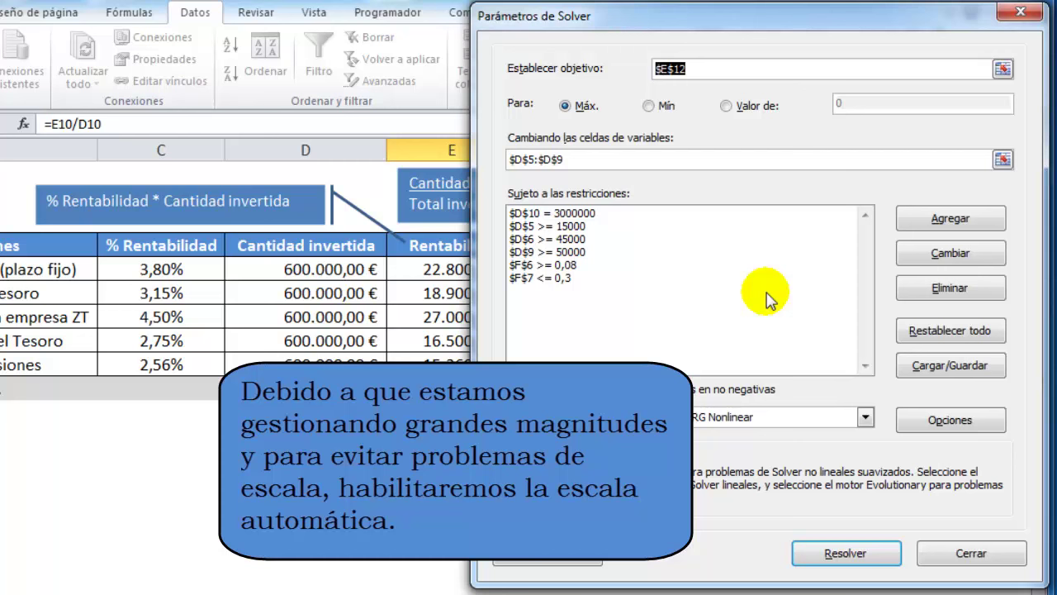
- Keep Solver's options unchanged, choose the GRG Nonlinear method and run Solver
left_click(908, 425)
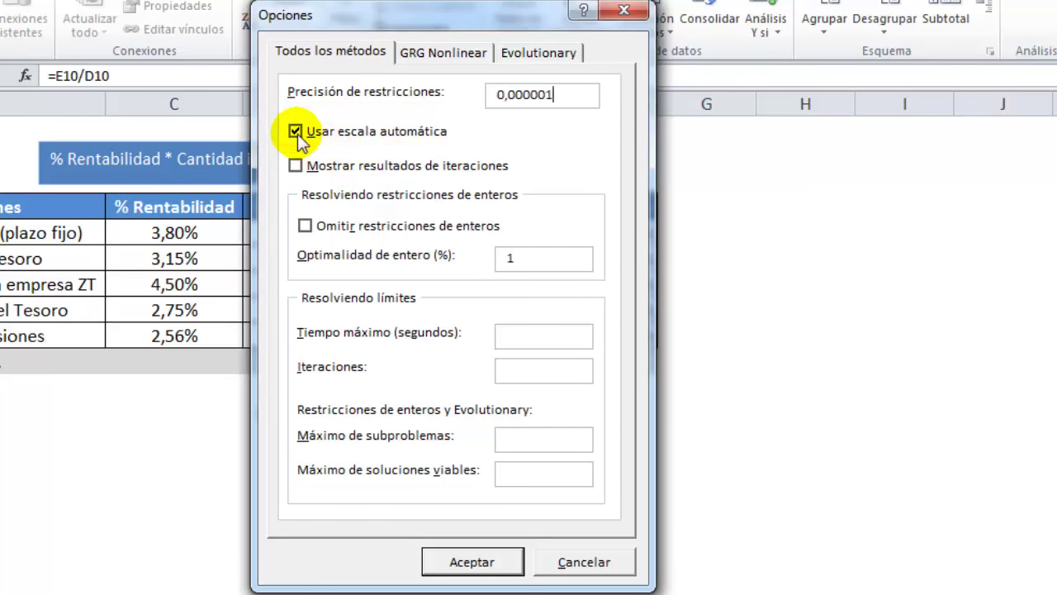
left_click(481, 564)
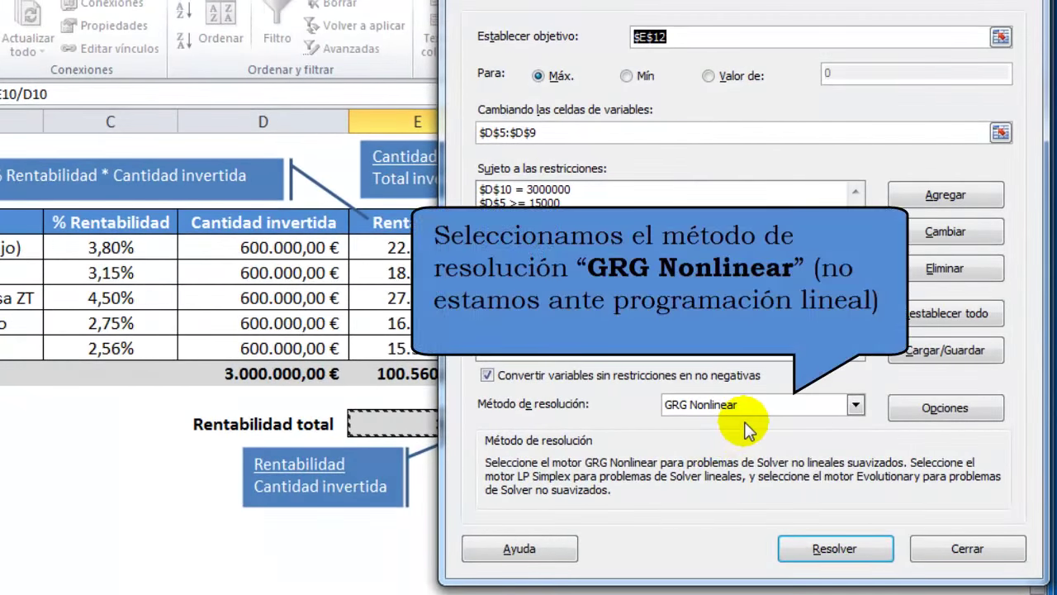
left_click(743, 408)
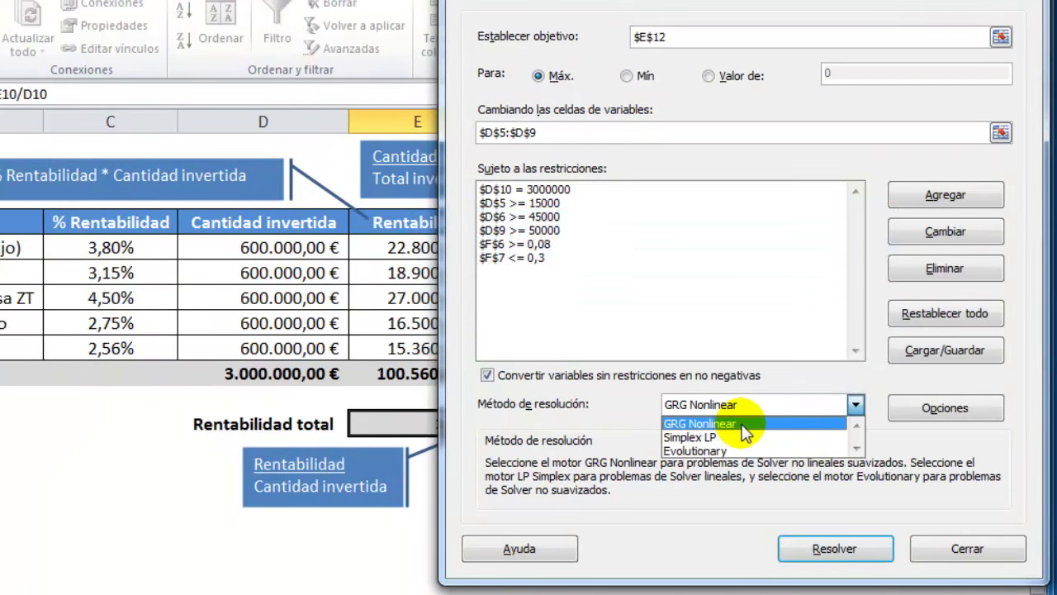
left_click(742, 424)
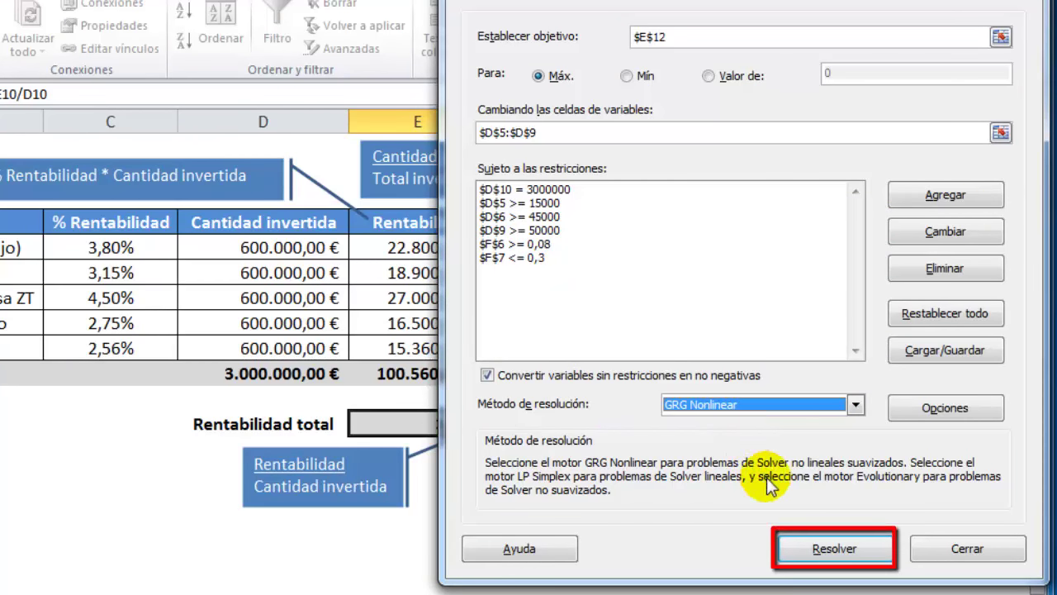
left_click(795, 549)
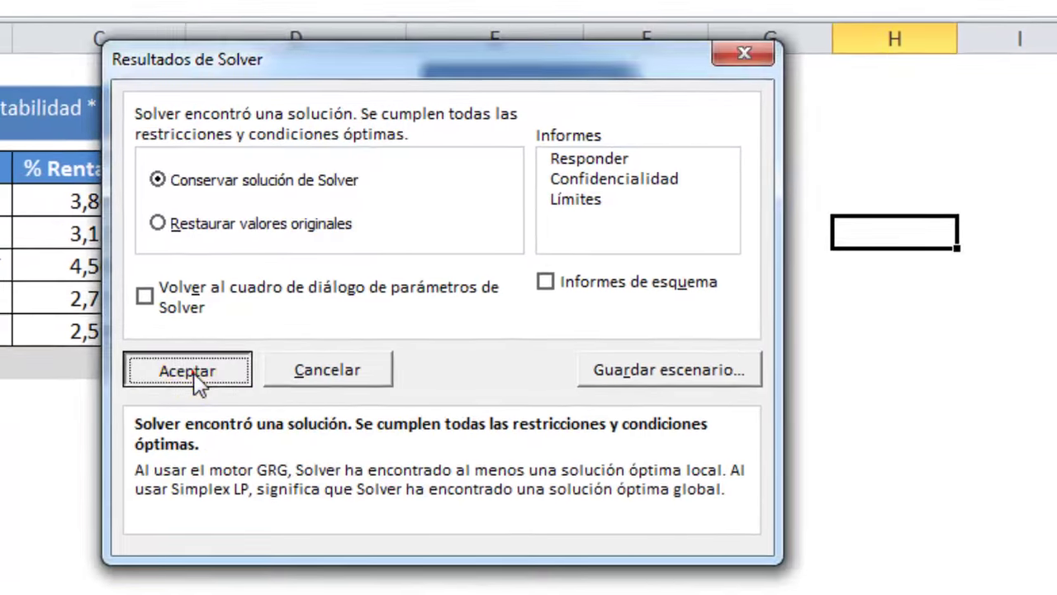
- Keep the Solver solution, raising total return to 116.867,50 € (3,90%)
left_click(124, 382)
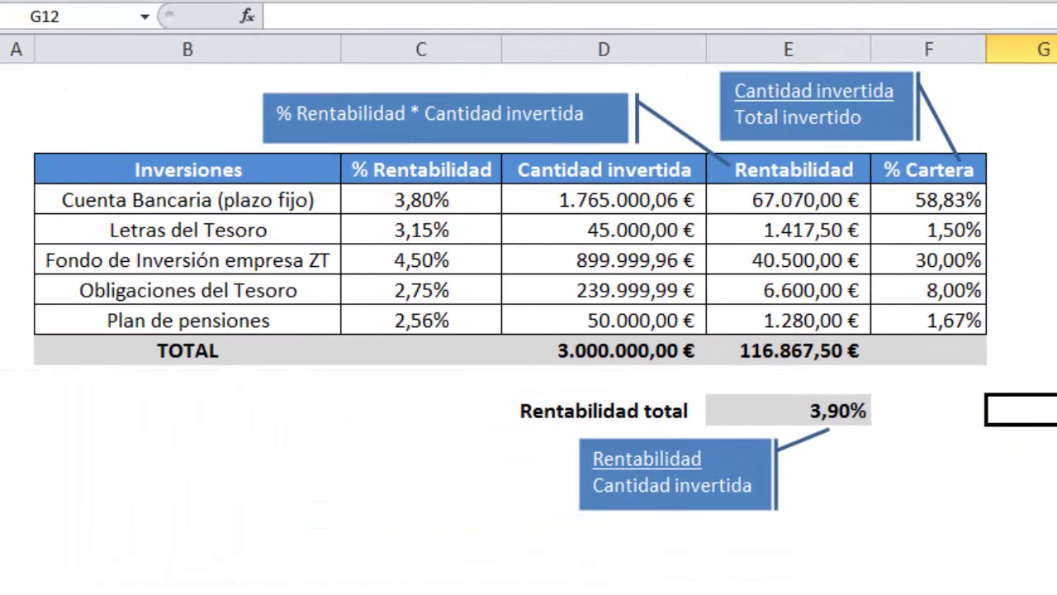